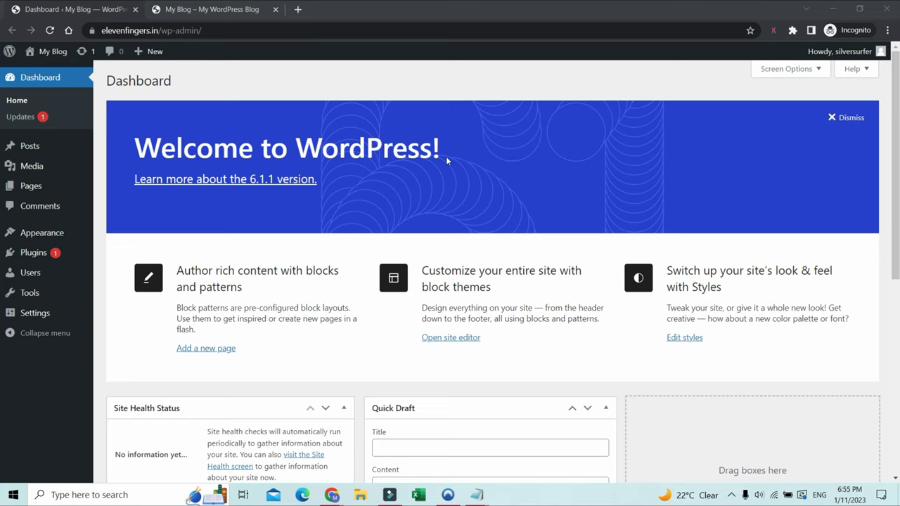
Reload and view the live blog homepage, and return to the WordPress admin dashboard.
mouse_move(82, 232)
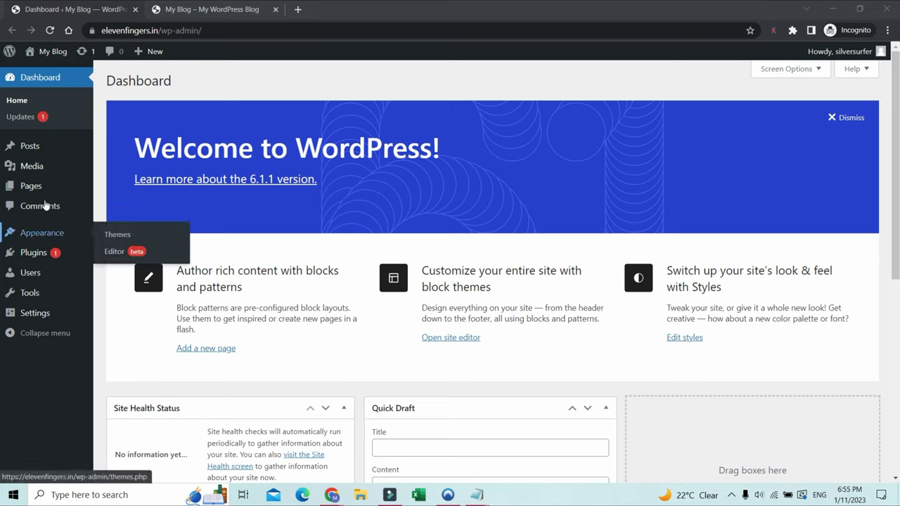
click(221, 8)
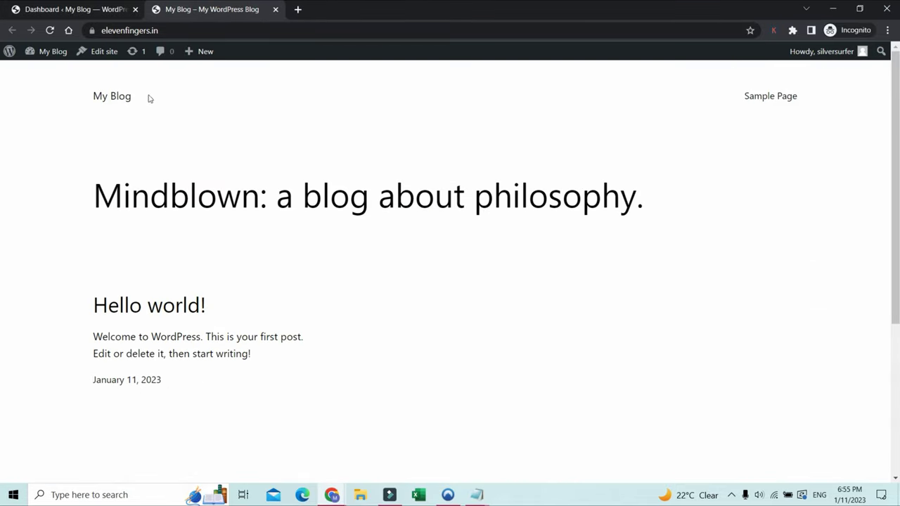
click(50, 30)
click(81, 9)
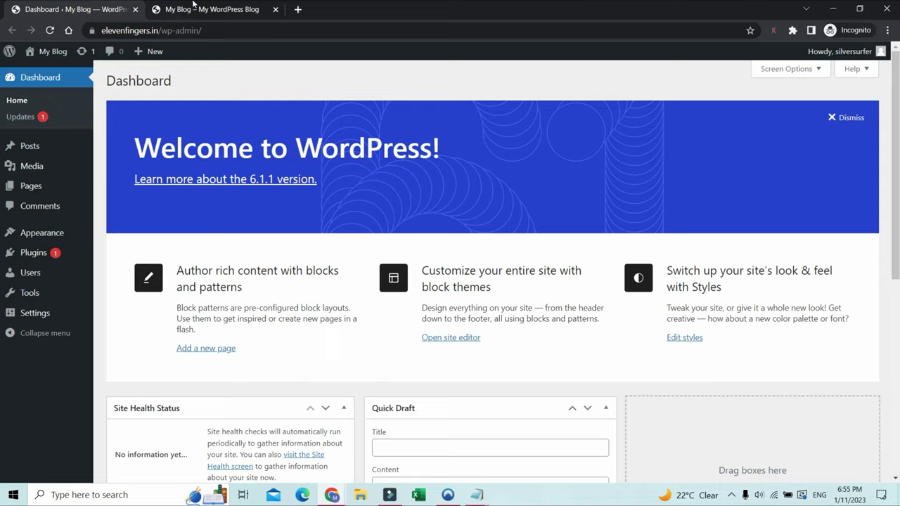
click(189, 9)
click(56, 11)
Go to the page for adding new themes and search the theme directory for "responsive".
mouse_move(60, 142)
mouse_move(60, 236)
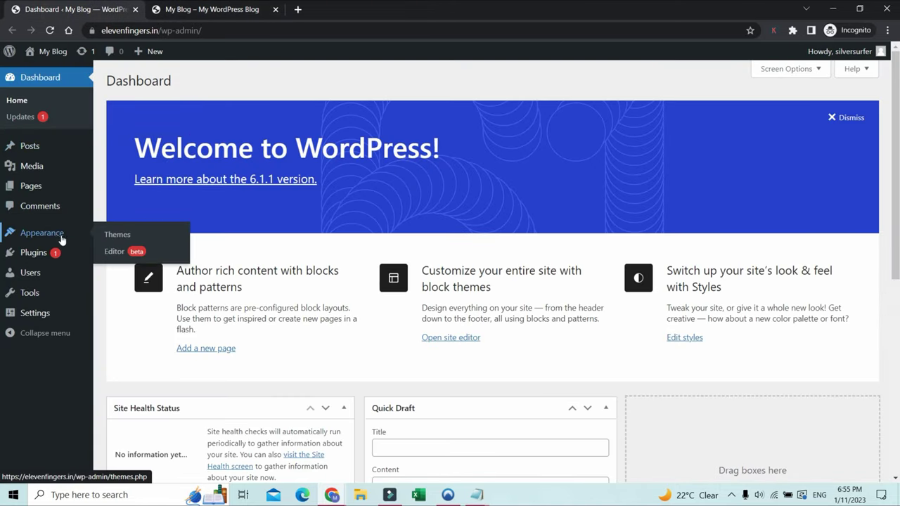
click(113, 234)
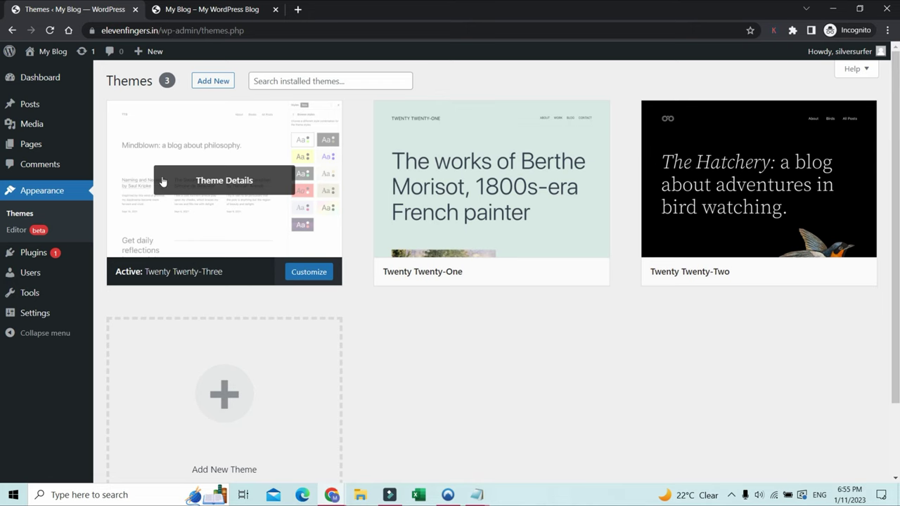
click(214, 82)
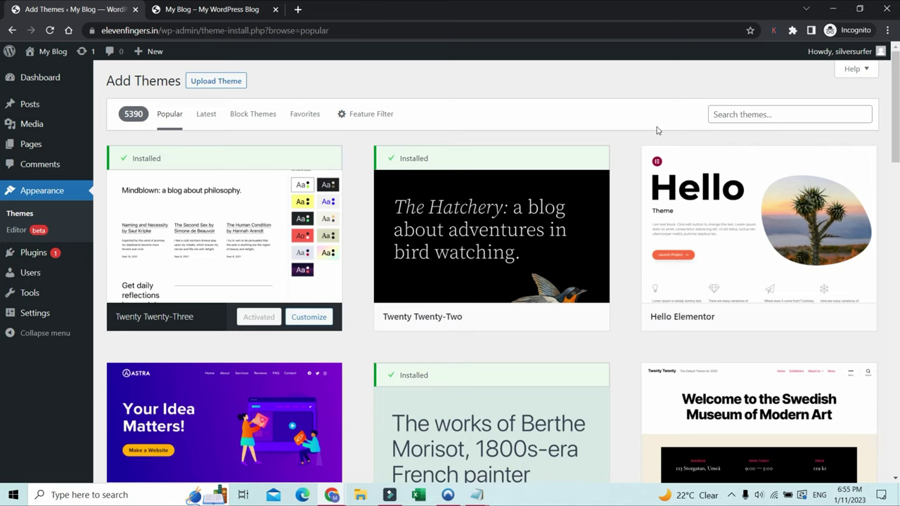
click(737, 114)
text(resp)
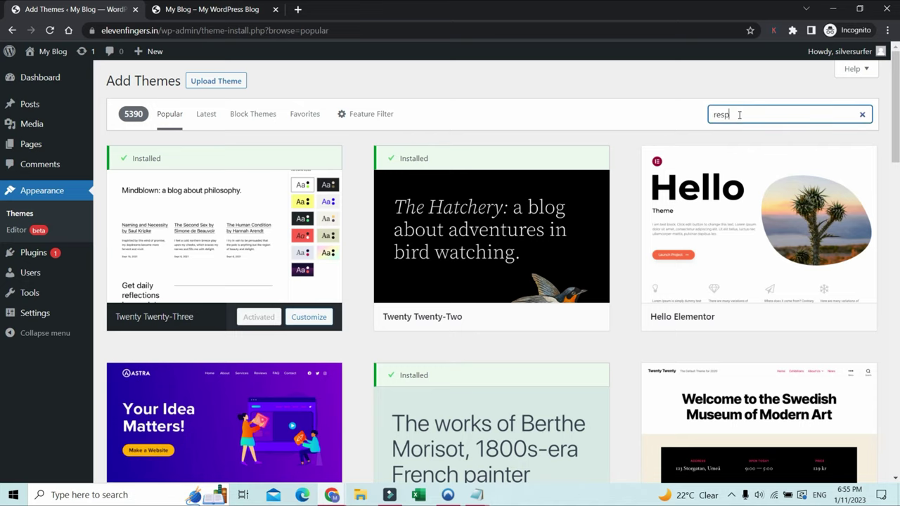
text(onsive)
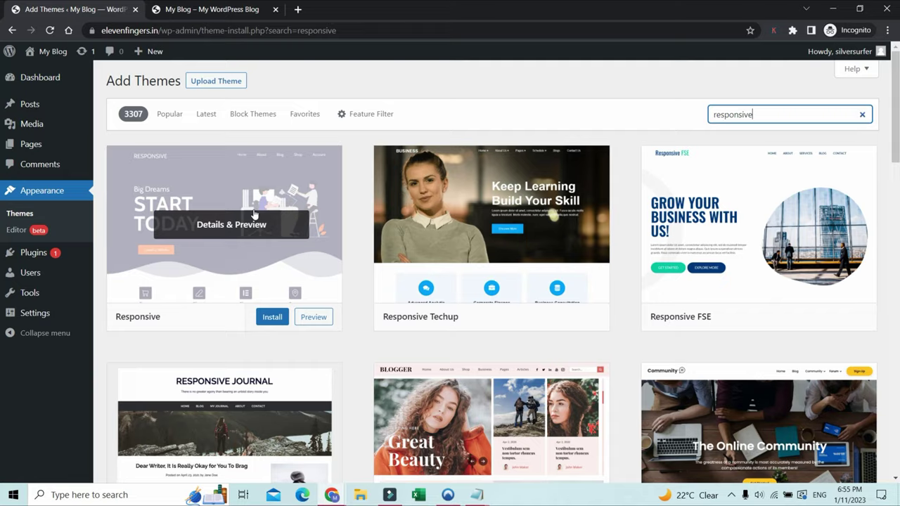
Preview the Responsive theme by CyberChimps, close the preview, and install and activate the theme.
click(255, 215)
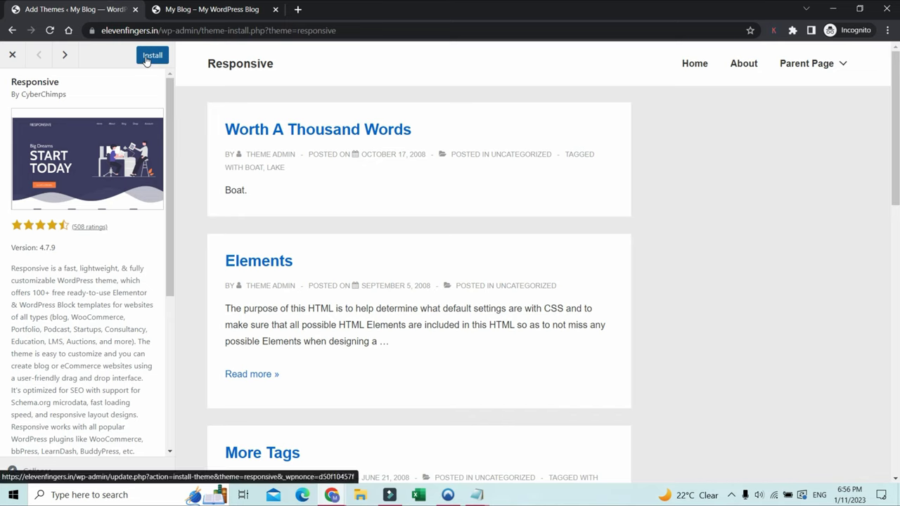
click(14, 56)
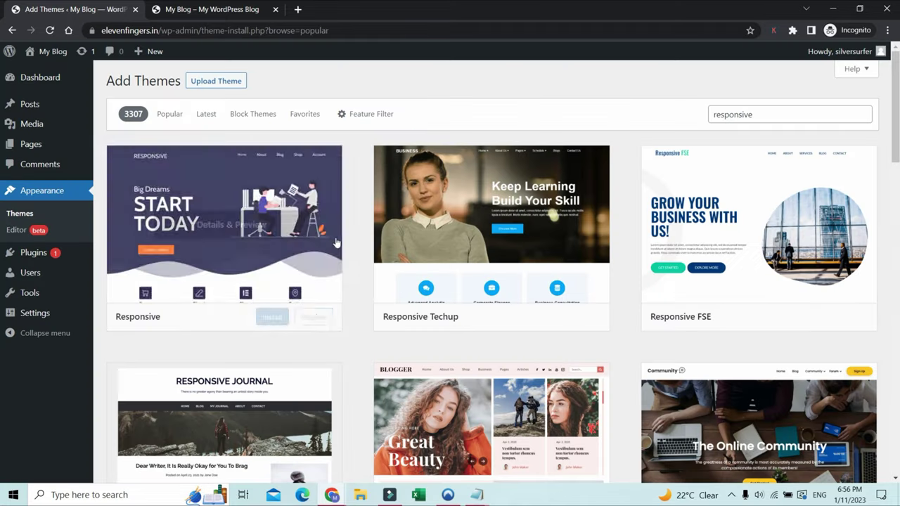
click(264, 315)
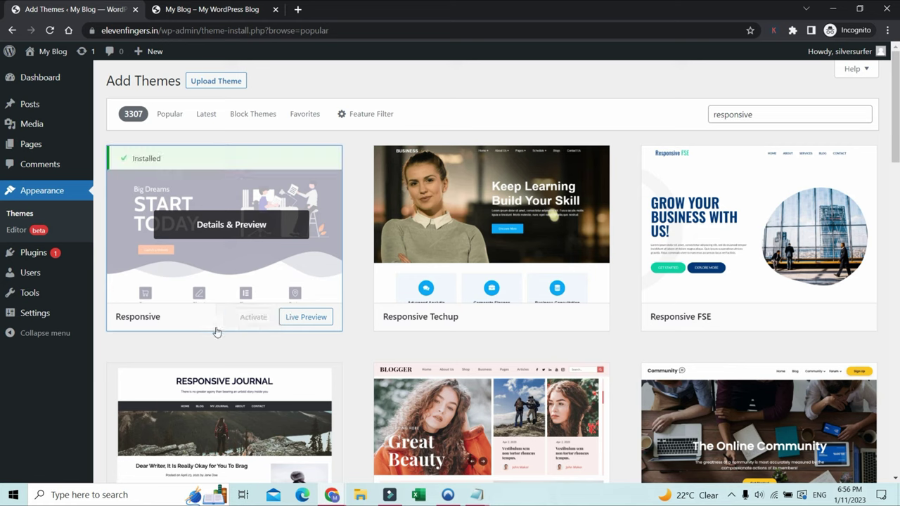
click(260, 317)
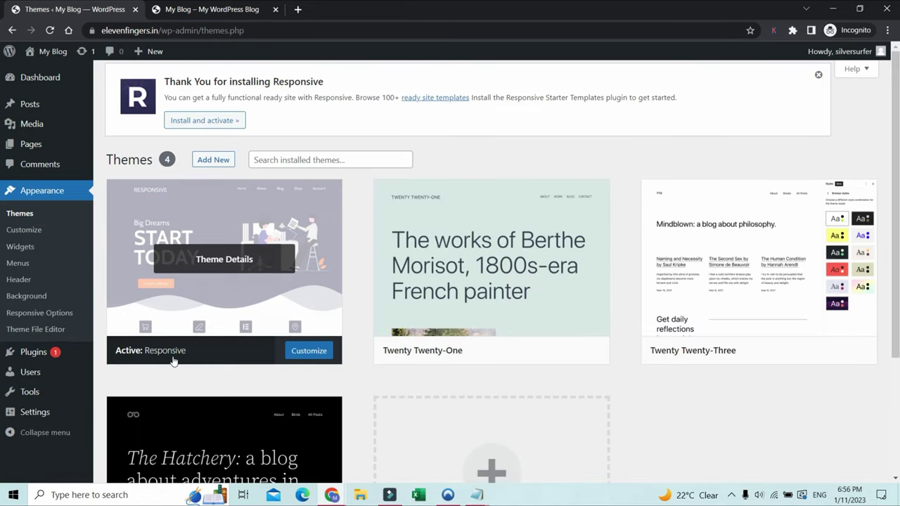
Reload the live blog homepage to check its look with the Responsive theme, and return to the admin area.
click(173, 14)
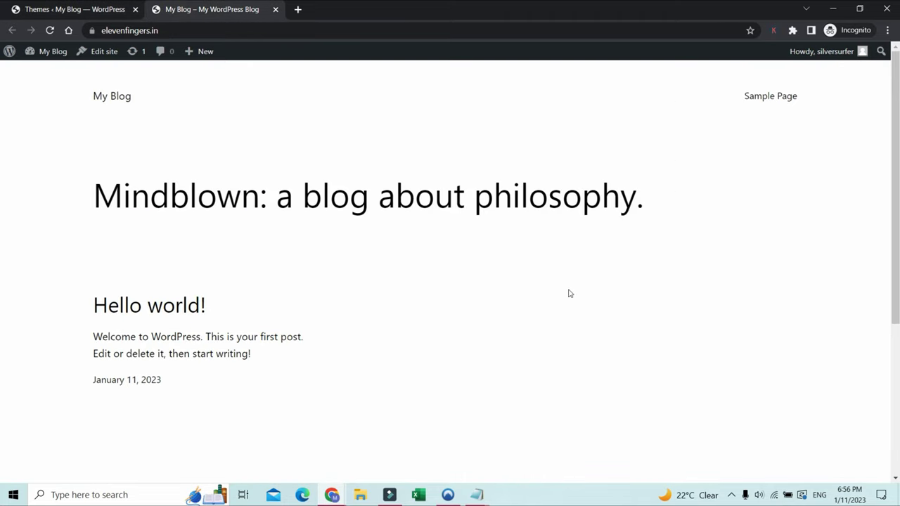
click(50, 30)
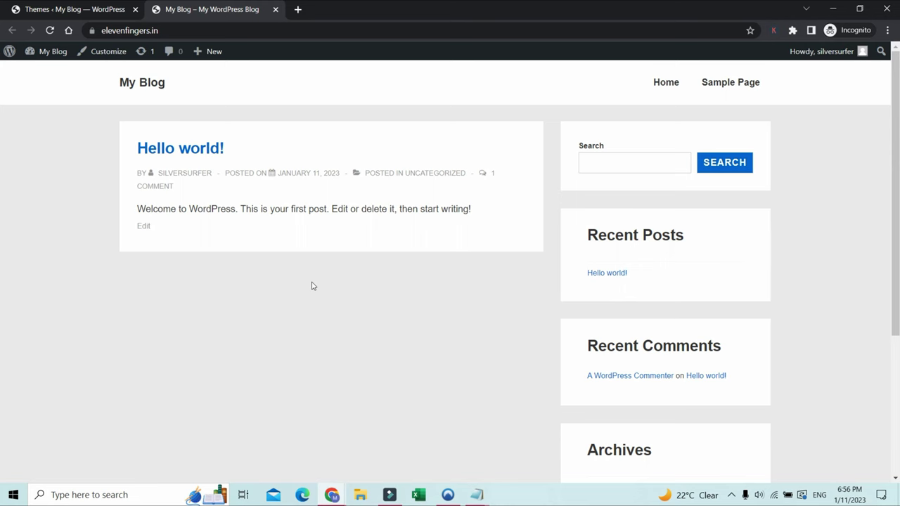
click(67, 8)
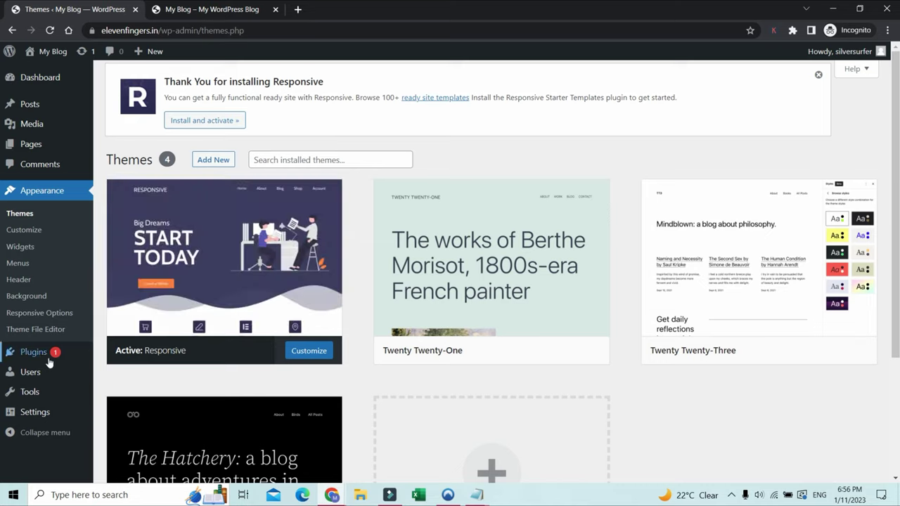
Search the plugin directory for "responsive starter templates" and install and activate the Responsive Starter Templates plugin.
mouse_move(36, 355)
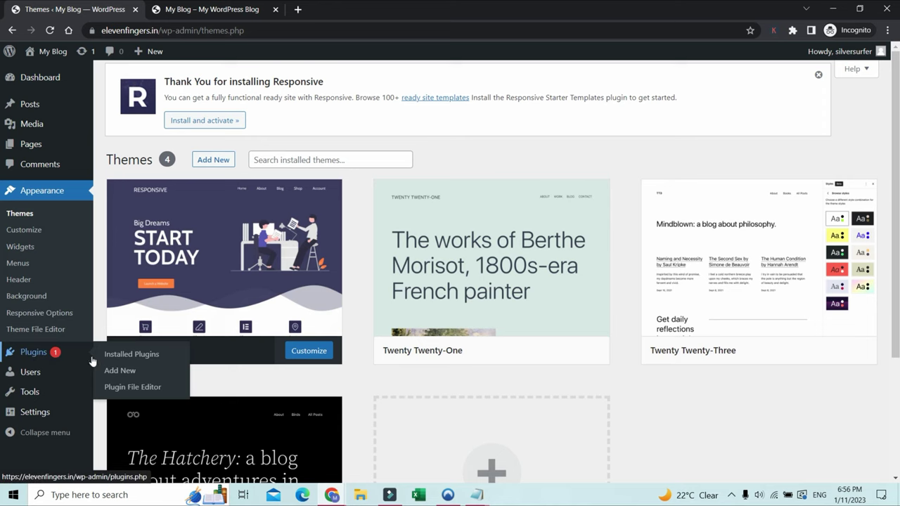
click(121, 370)
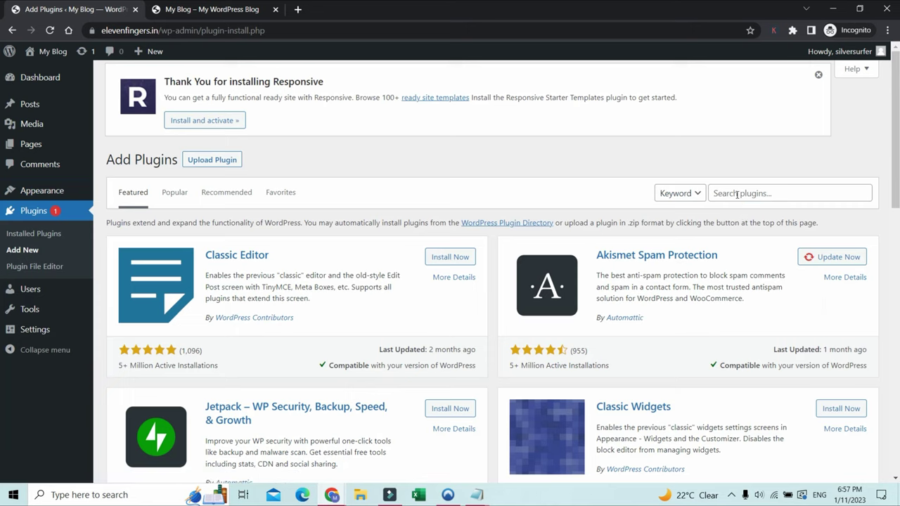
click(736, 193)
text(responsive starte)
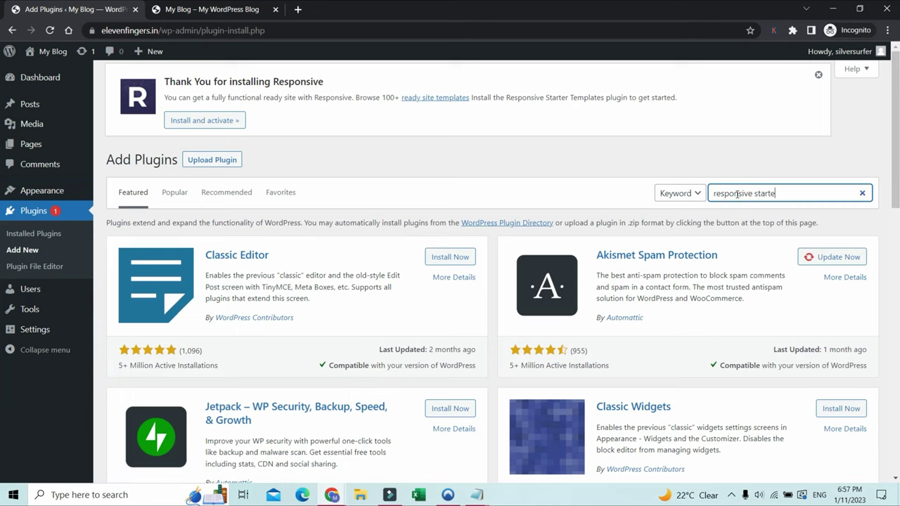
text(r templates)
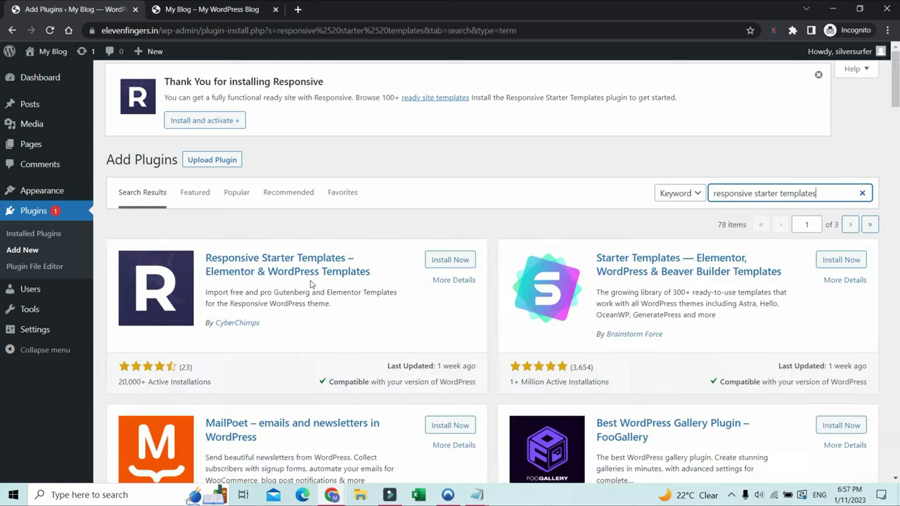
click(450, 260)
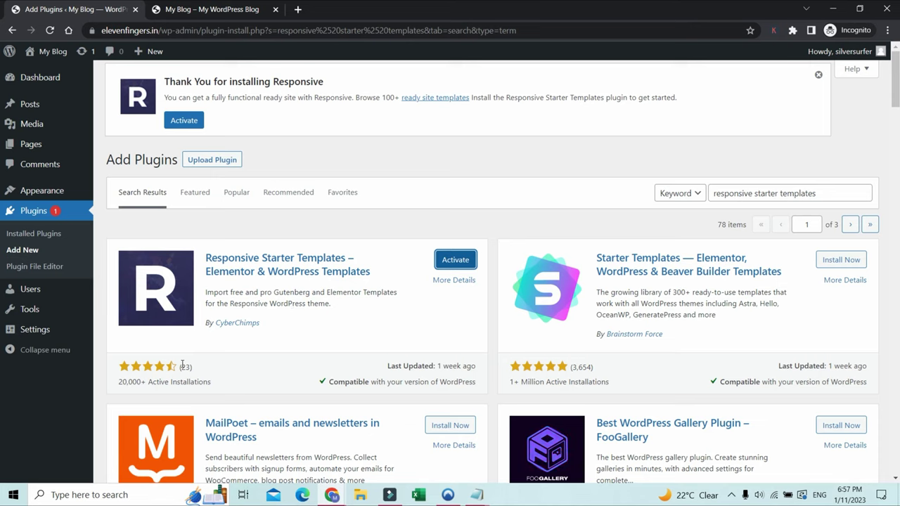
click(459, 262)
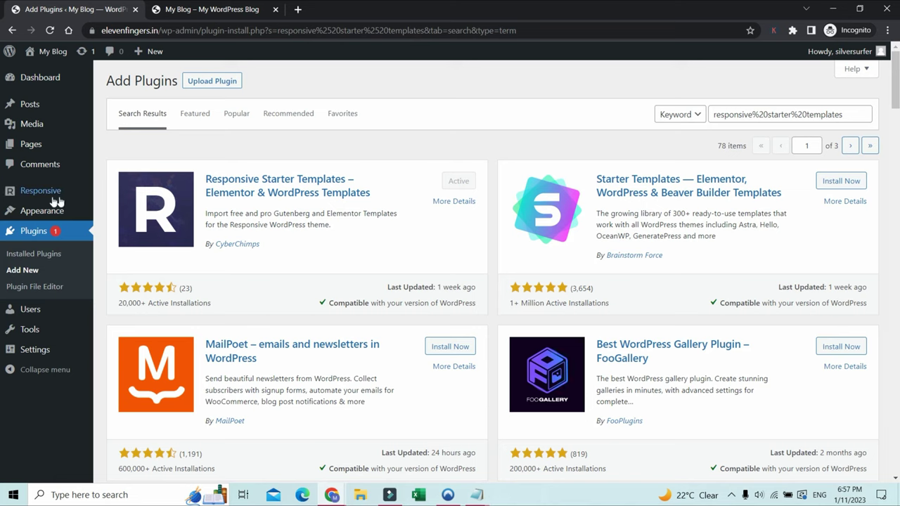
Open the admin dashboard's home page and reload the live blog to check it with the starter templates plugin active.
mouse_move(46, 197)
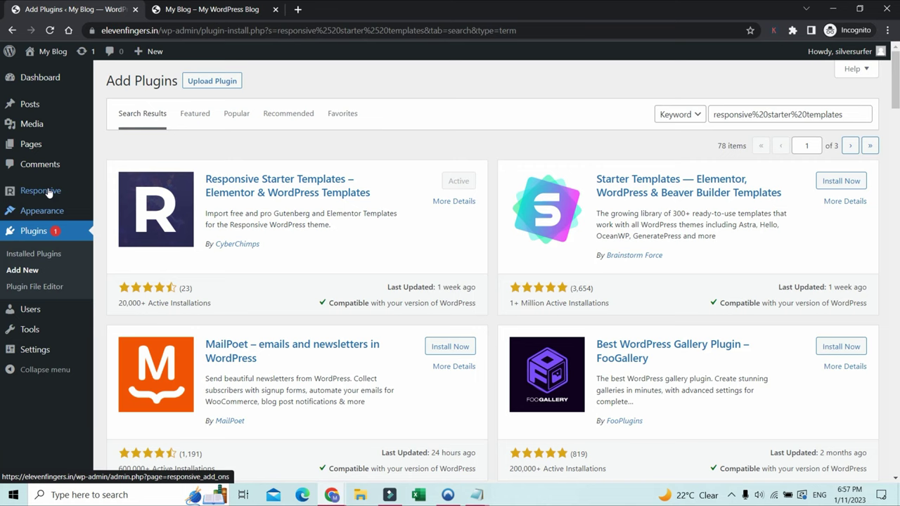
click(49, 80)
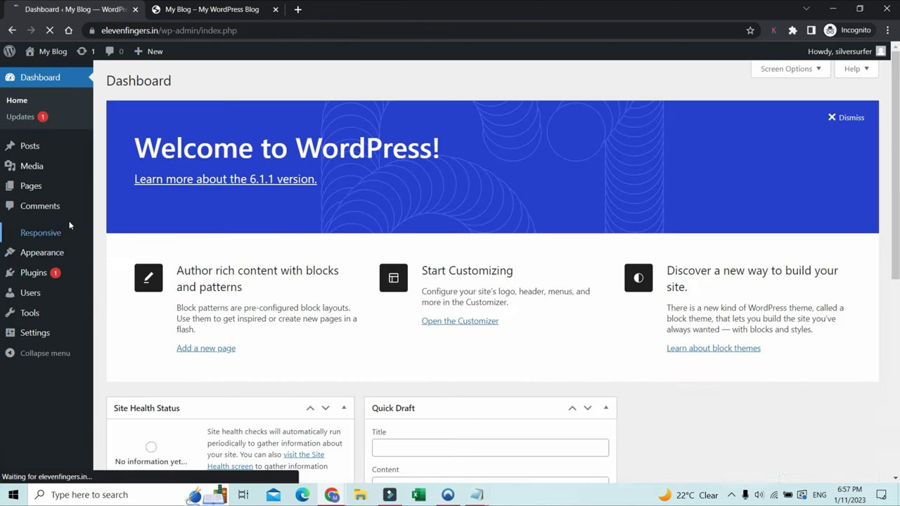
click(211, 9)
click(50, 31)
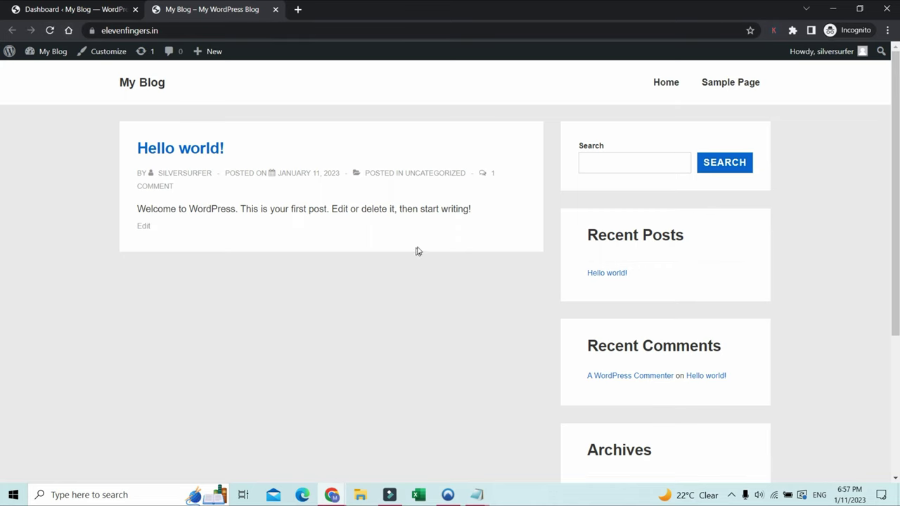
click(85, 8)
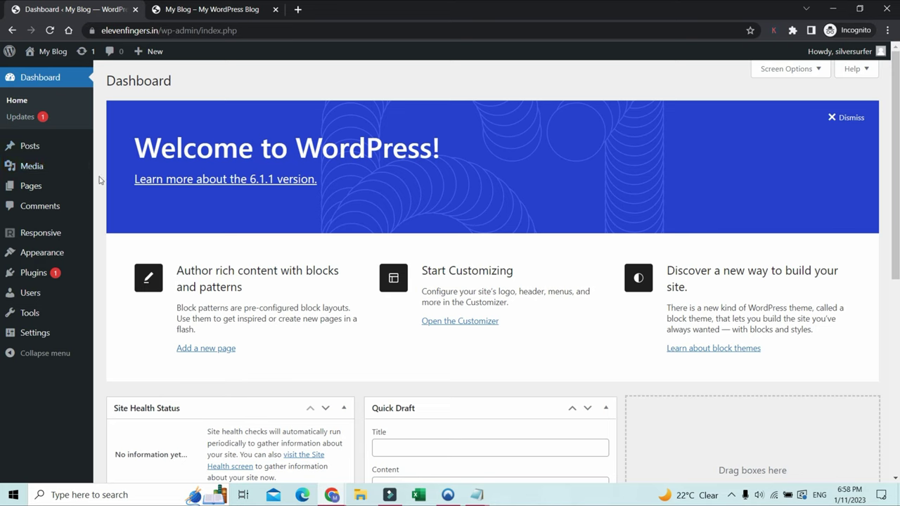
Open the Responsive Templates library and browse the available Elementor website templates.
mouse_move(57, 238)
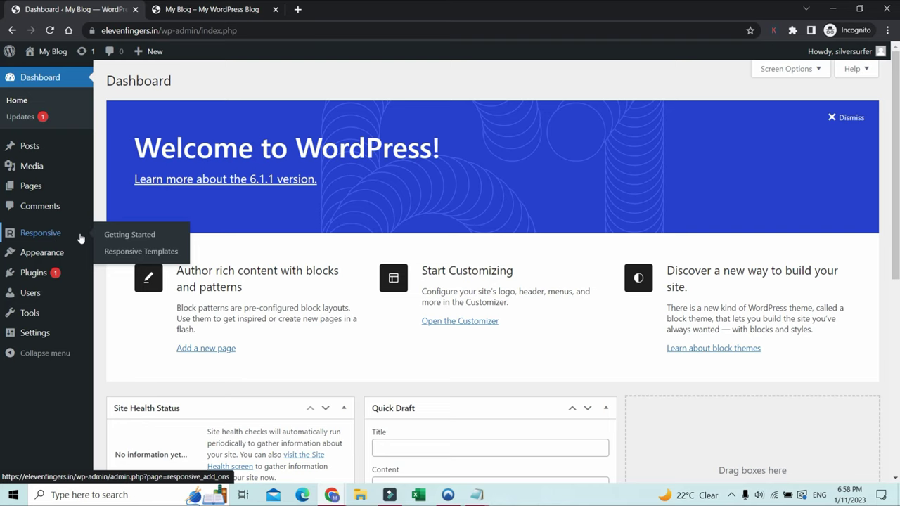
click(134, 257)
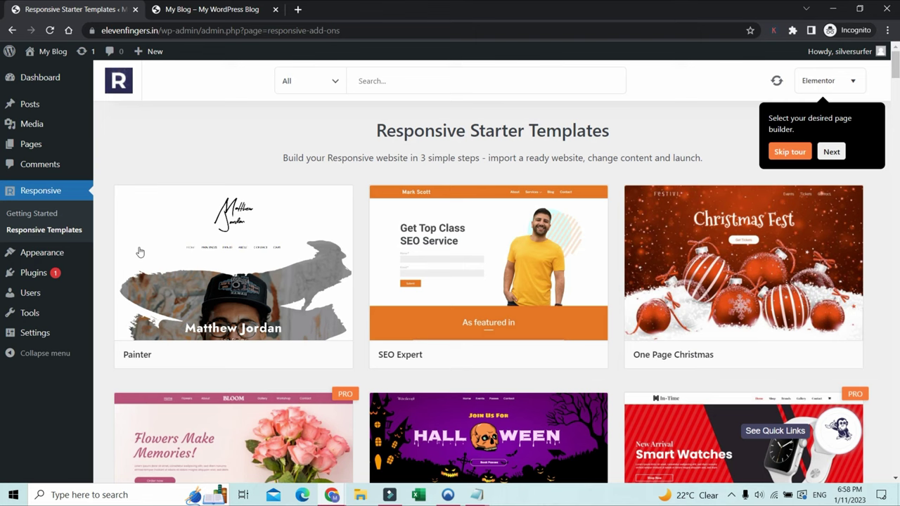
mouse_move(532, 244)
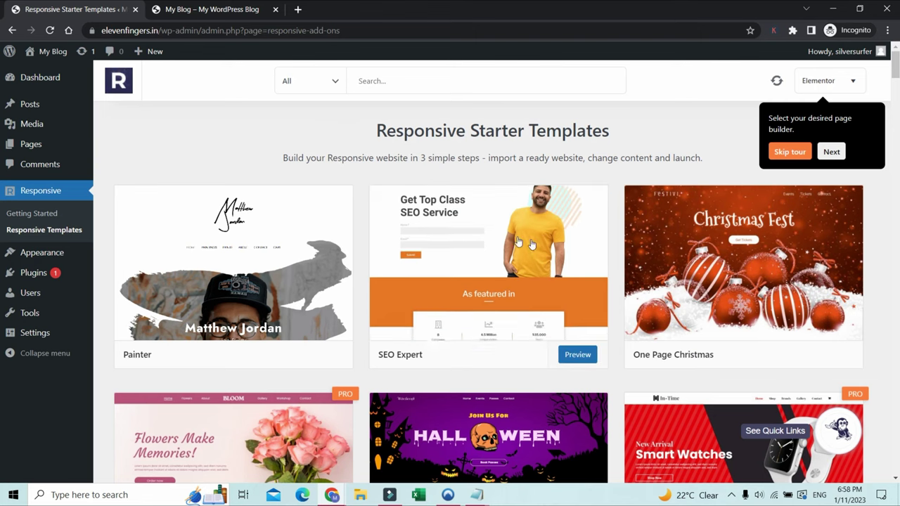
mouse_move(288, 283)
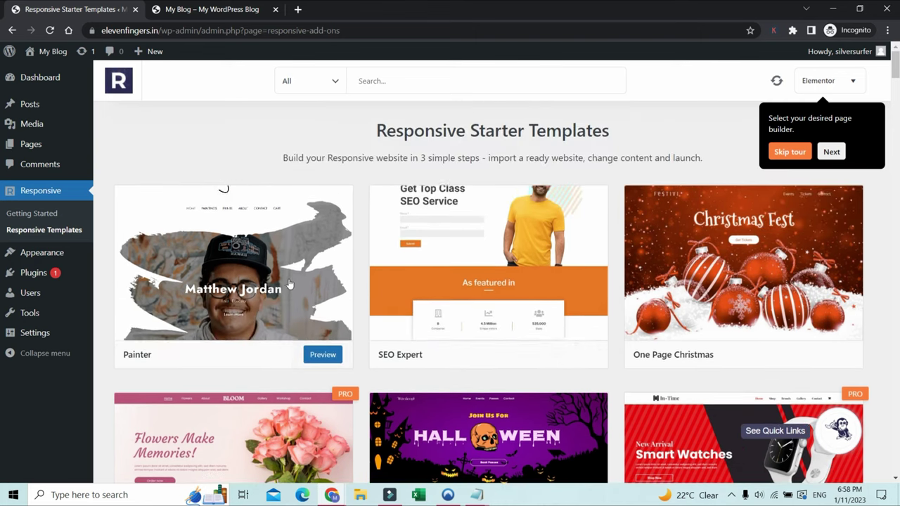
scroll(323, 160, down, 3)
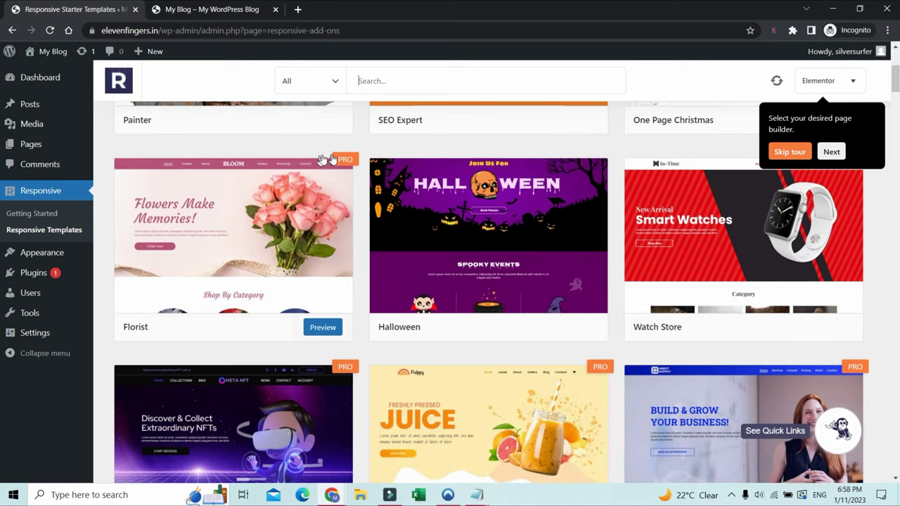
mouse_move(723, 267)
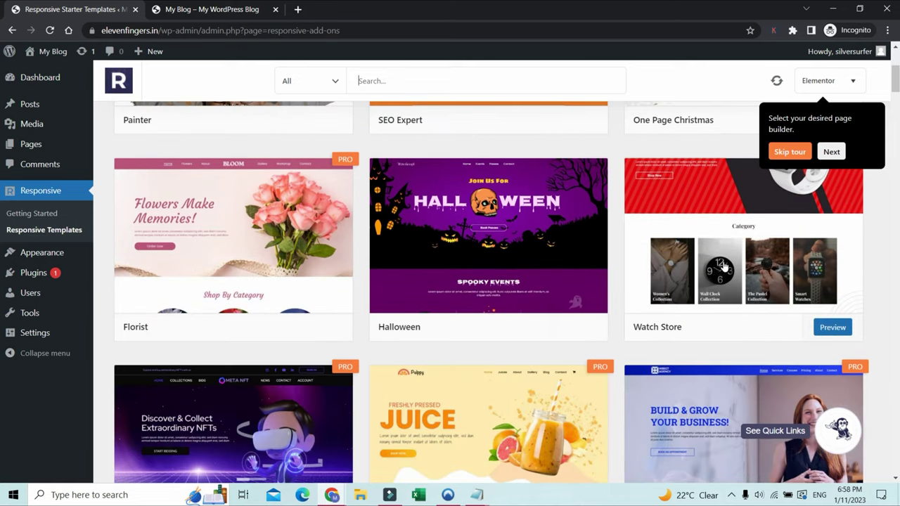
mouse_move(332, 287)
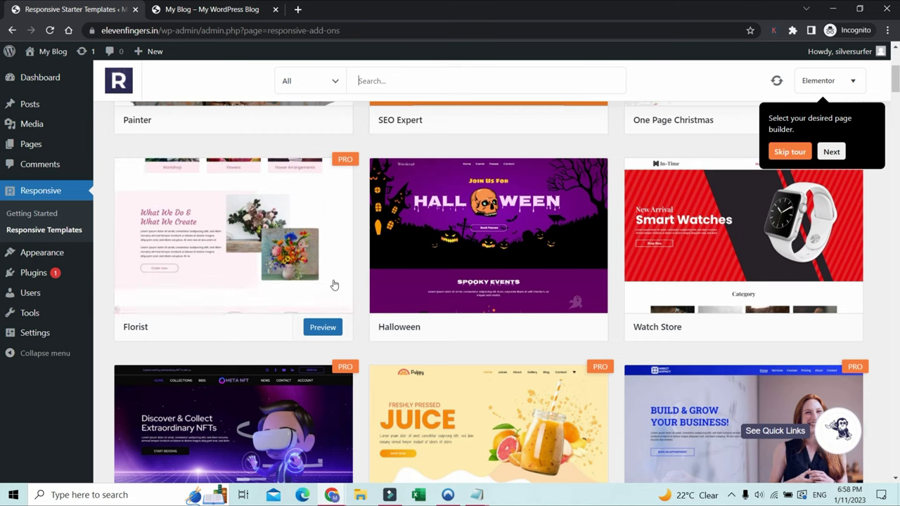
scroll(703, 267, down, 3)
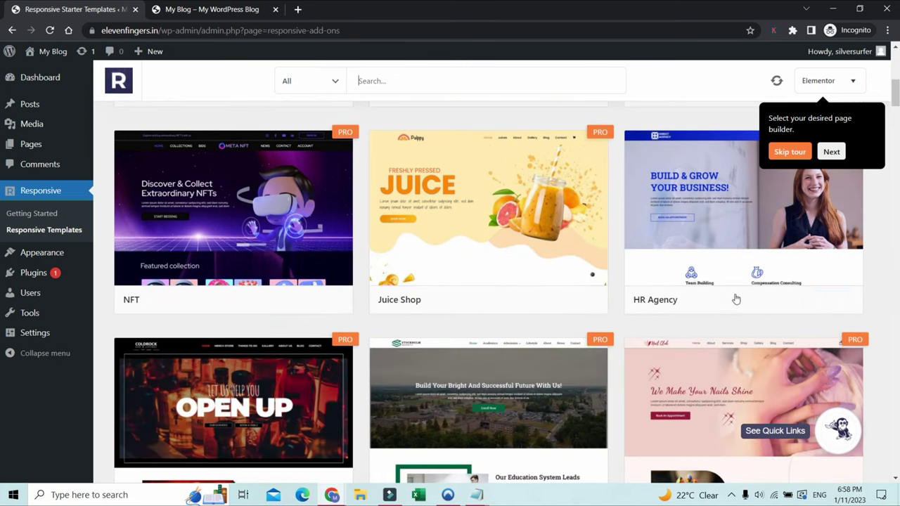
mouse_move(771, 319)
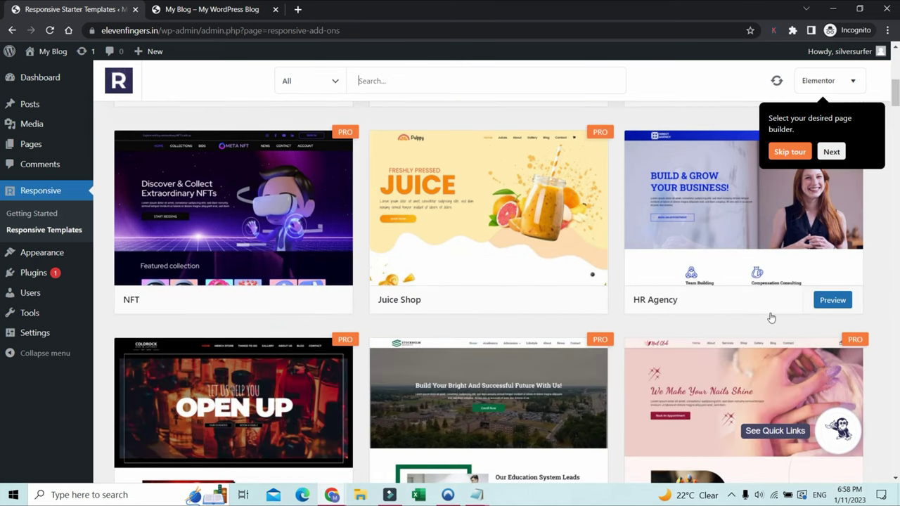
scroll(771, 319, up, 2)
scroll(408, 219, up, 2)
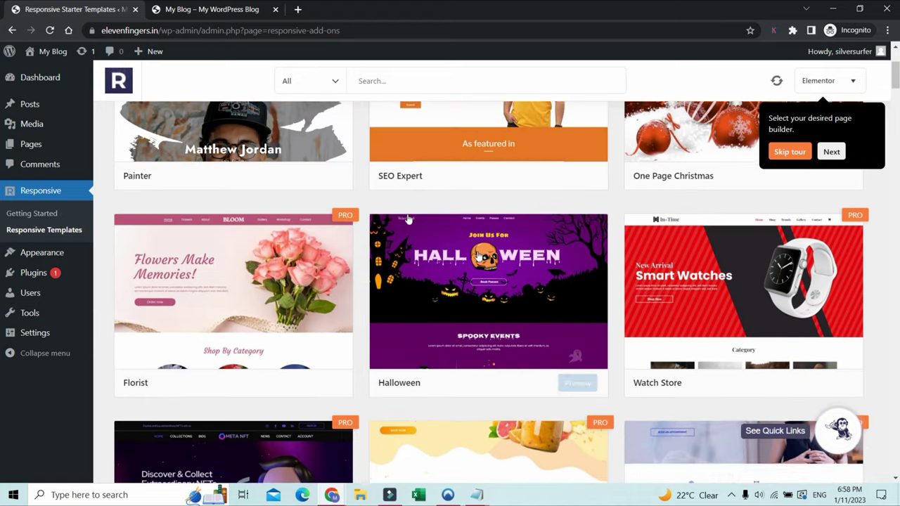
Filter the starter template library to show only Free templates.
scroll(333, 136, up, 2)
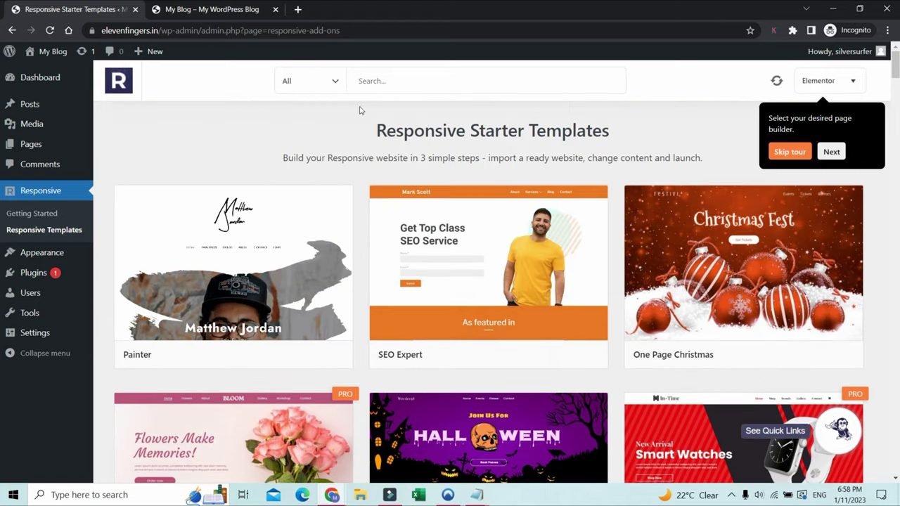
click(326, 83)
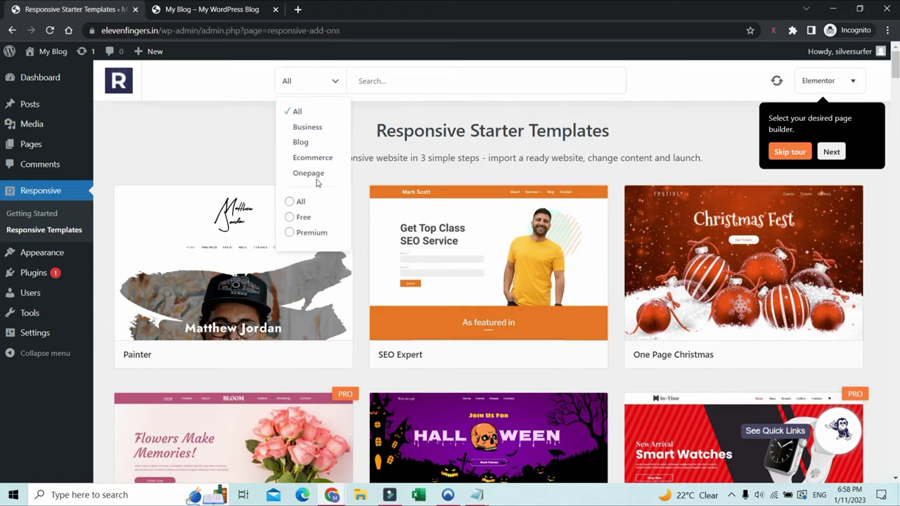
click(299, 220)
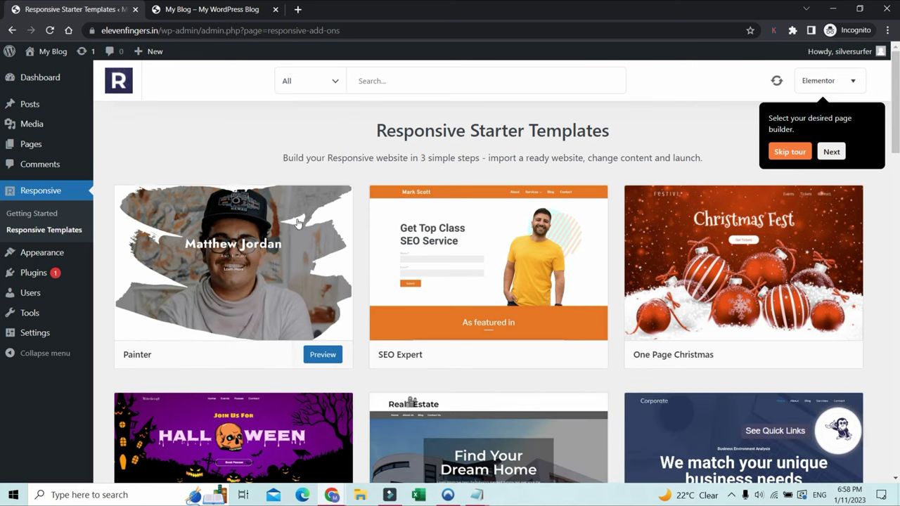
Look through the free Elementor templates and their thumbnail previews for a suitable site design.
scroll(439, 269, down, 5)
scroll(439, 268, down, 15)
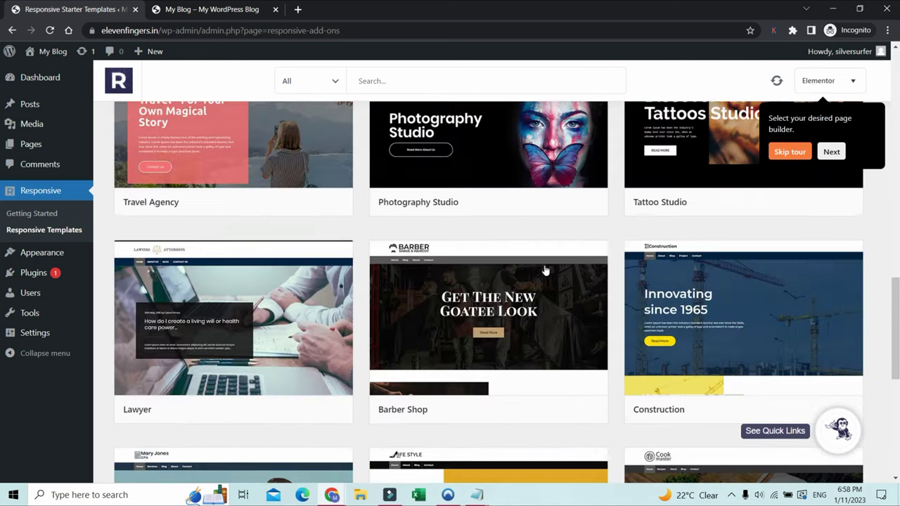
scroll(549, 240, down, 5)
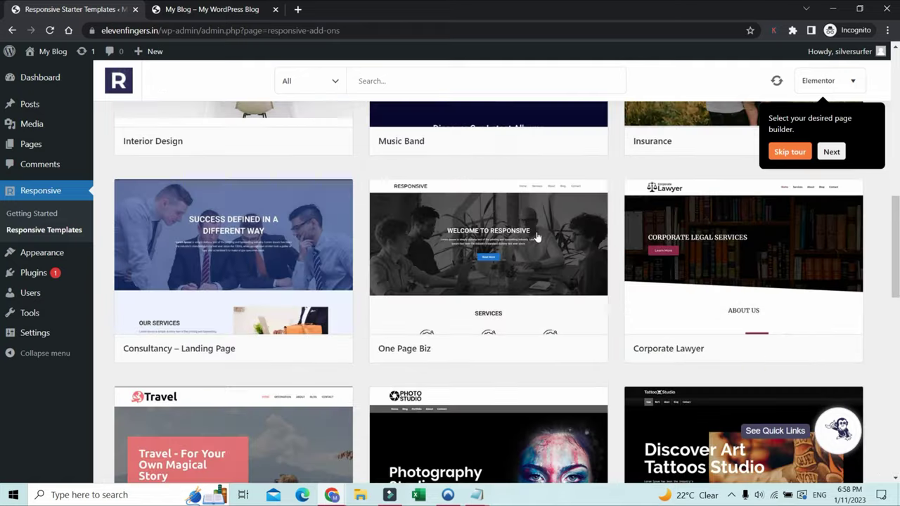
scroll(563, 235, down, 5)
scroll(564, 230, up, 2)
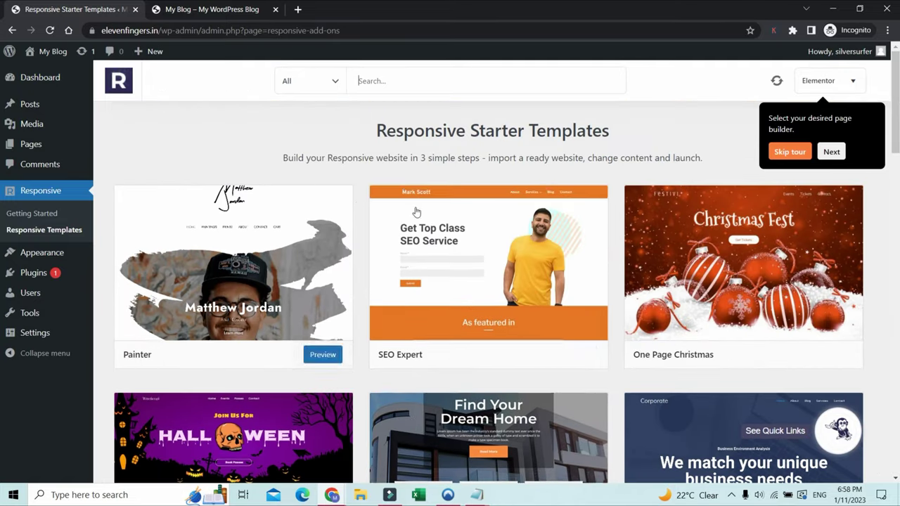
scroll(572, 225, down, 1)
scroll(563, 224, down, 5)
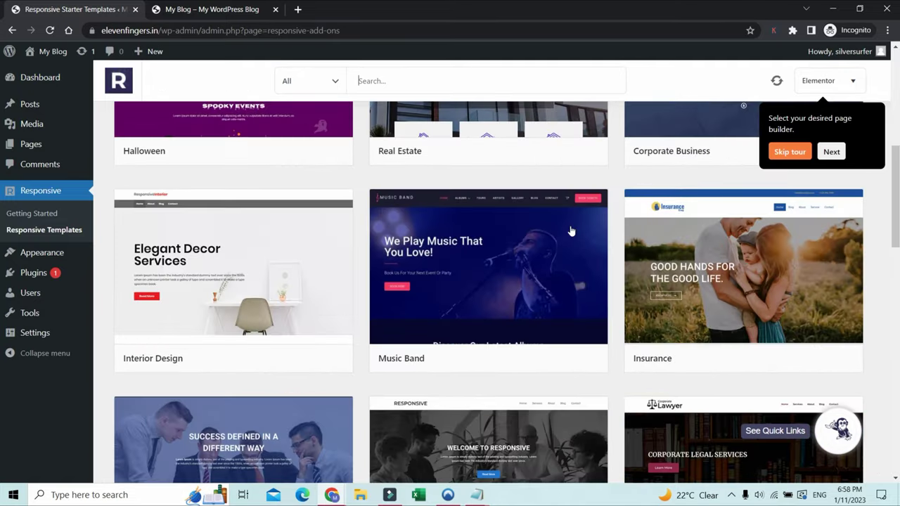
scroll(485, 220, down, 3)
scroll(408, 196, up, 7)
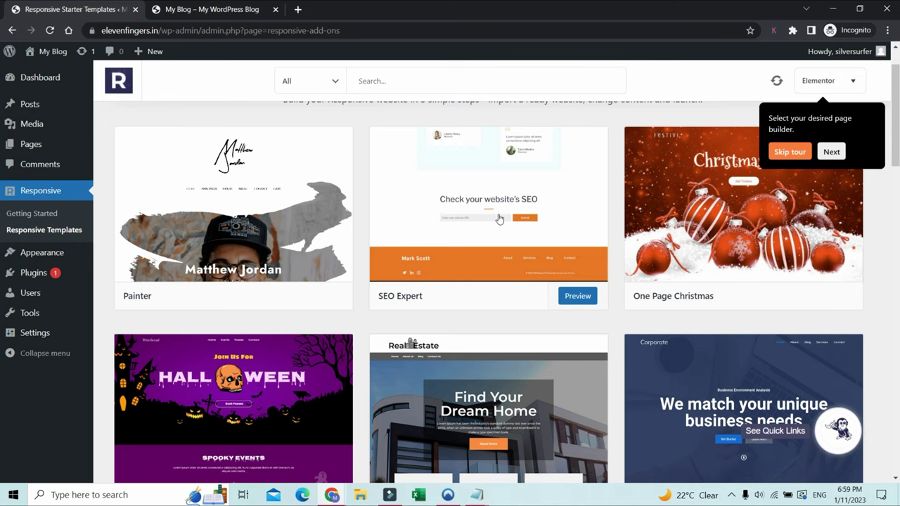
scroll(551, 234, down, 5)
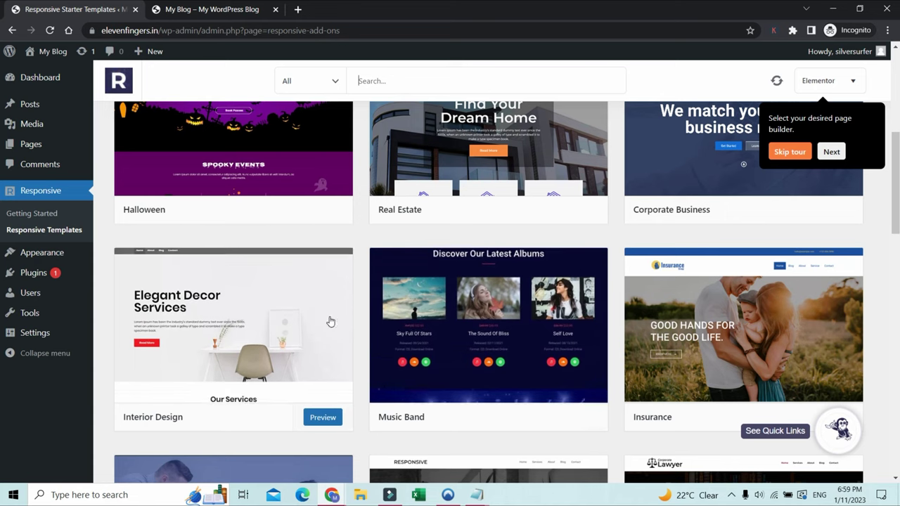
scroll(506, 227, up, 1)
scroll(506, 226, up, 1)
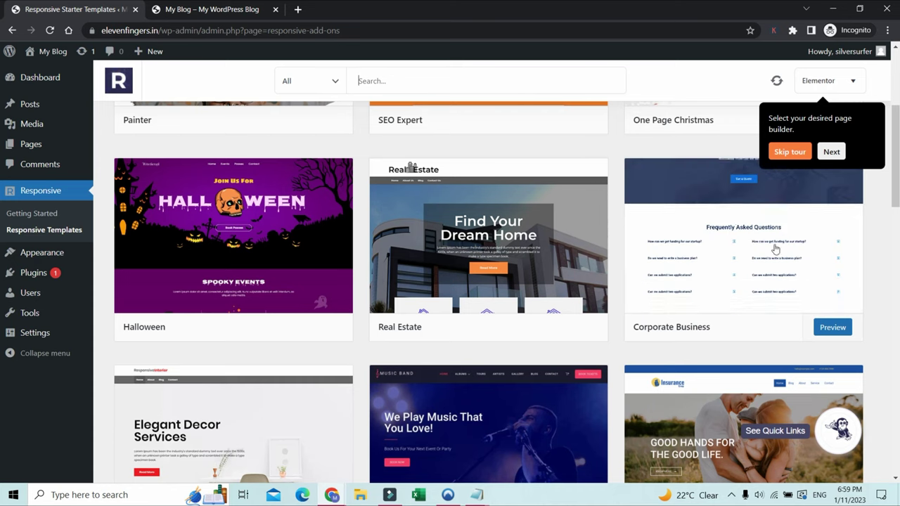
scroll(303, 369, down, 5)
scroll(178, 209, down, 1)
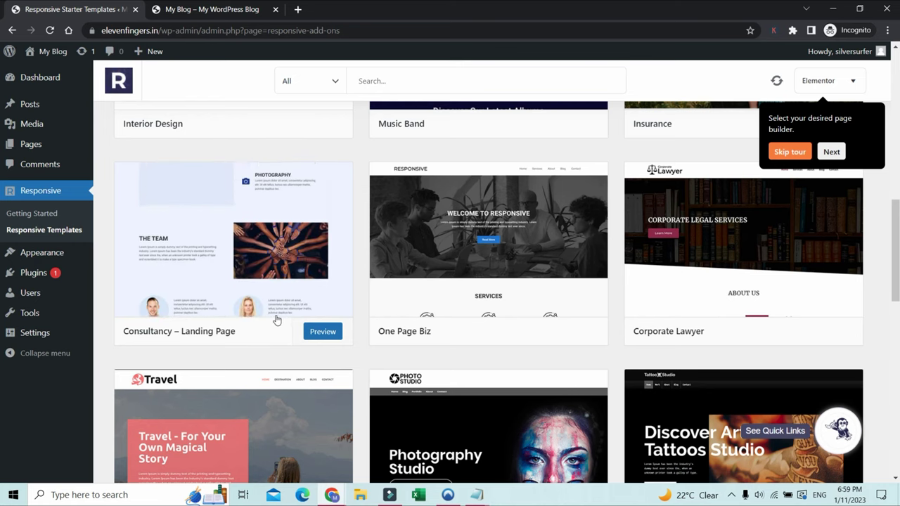
Preview the Photography Studio template and open its full-site import options.
scroll(366, 302, down, 3)
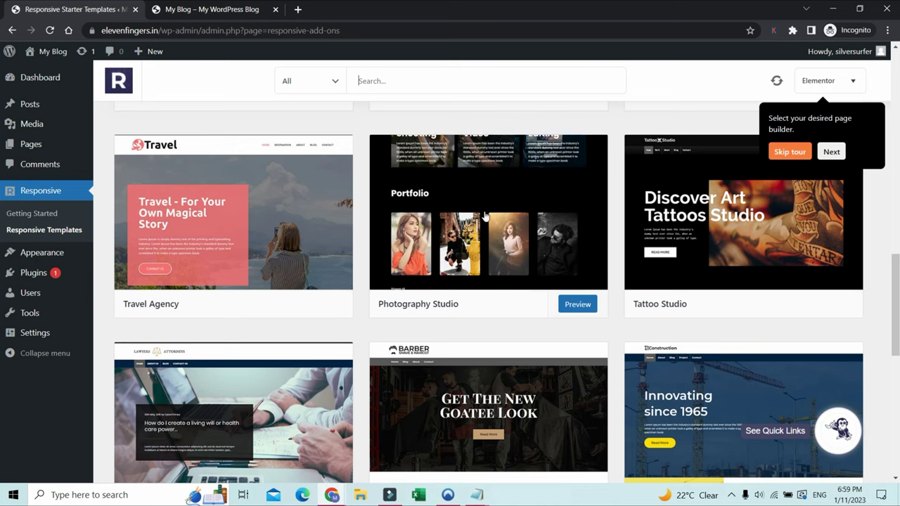
click(484, 215)
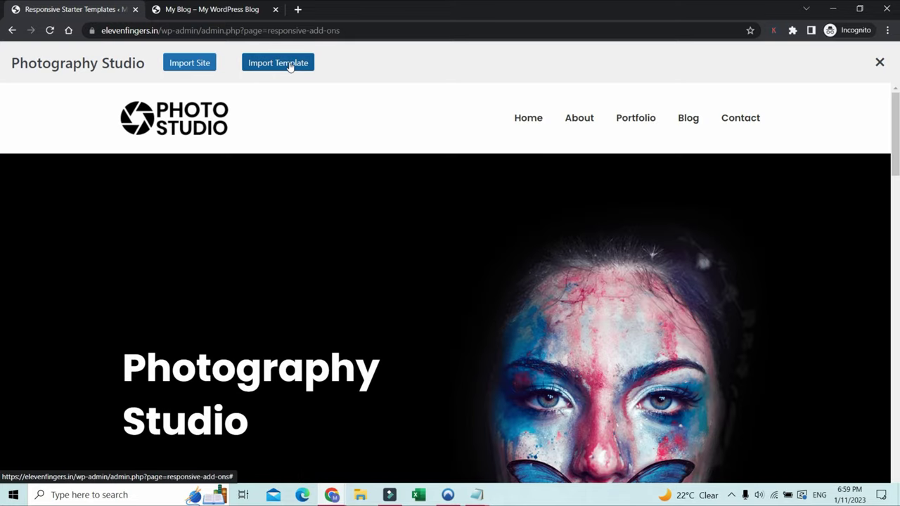
click(184, 66)
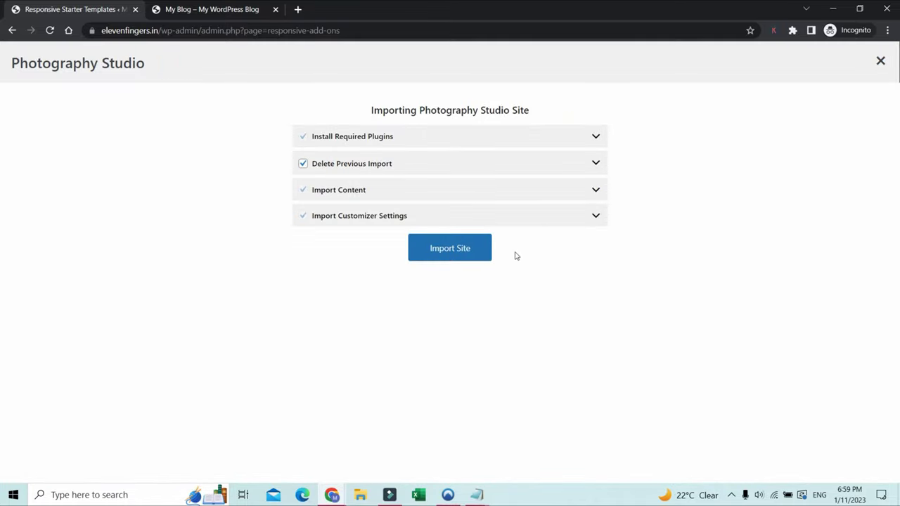
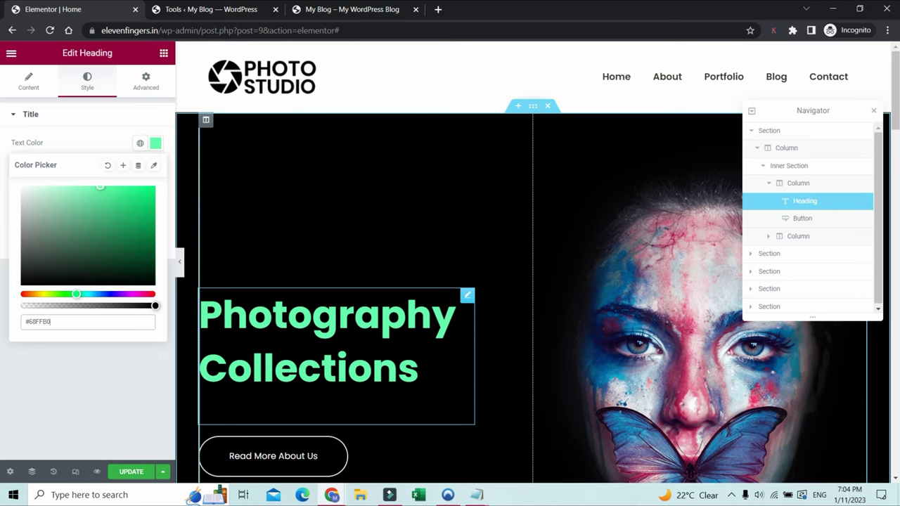
Change the text of the "Read More About Us" button below the home page heading to "Submit".
scroll(458, 374, down, 2)
click(251, 343)
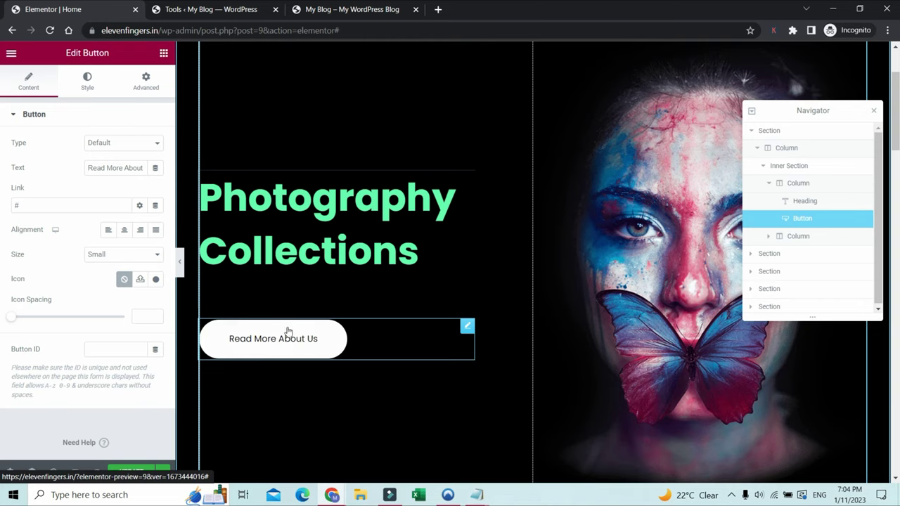
triple_click(101, 167)
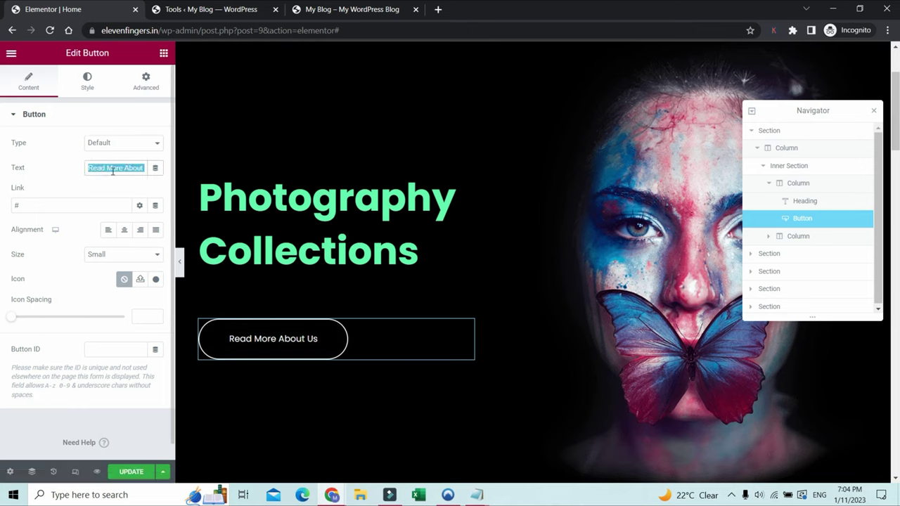
text(Submit)
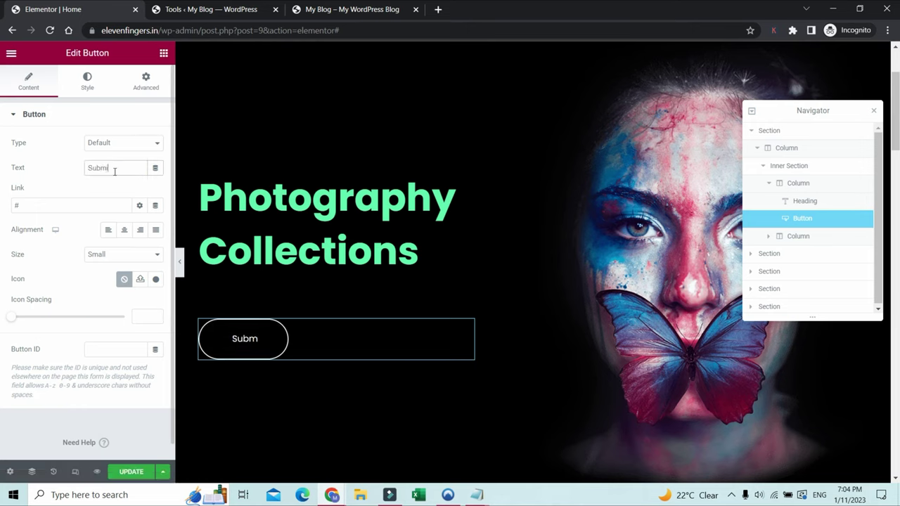
Replace the button's text directly on the page with "Click To Know More".
click(261, 340)
double_click(280, 344)
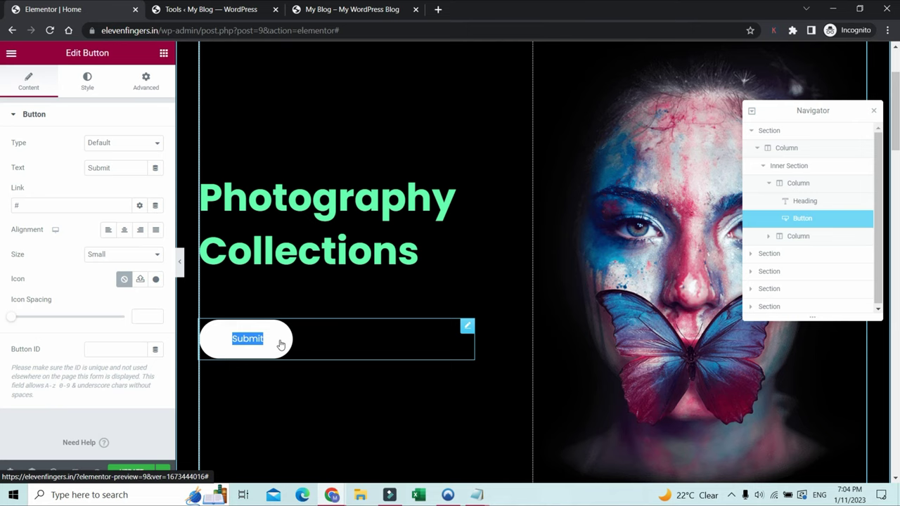
text(Click TO)
key(BackSpace)
text(o Know MOre)
key(BackSpace)
key(BackSpace)
key(BackSpace)
text(ore)
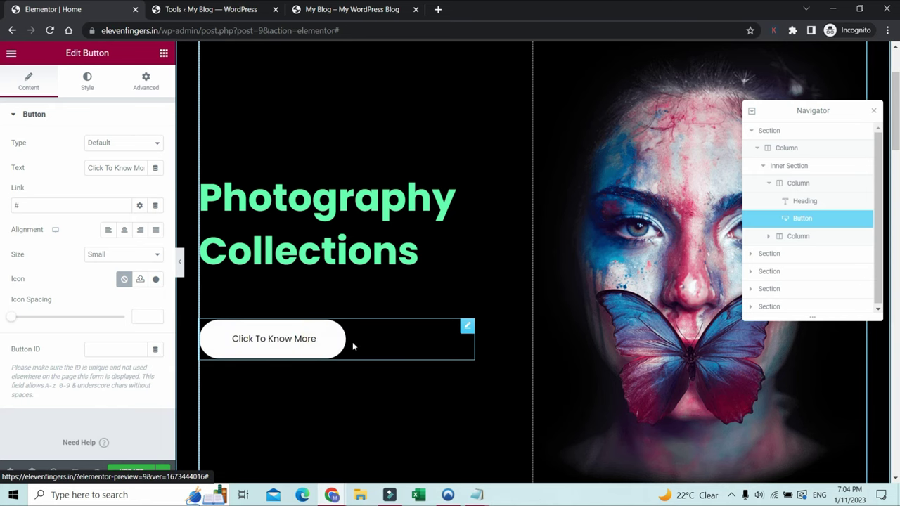
Set the font family of the "Click To Know More" button to Potta One.
click(87, 79)
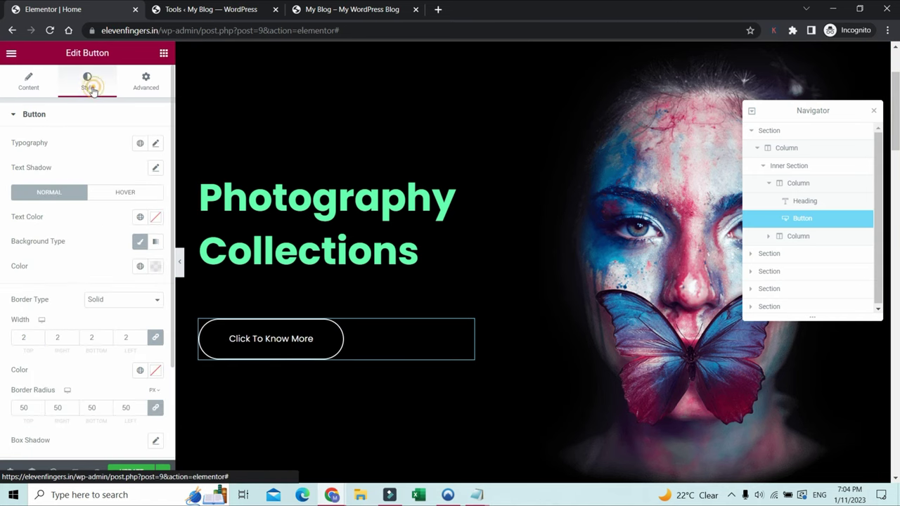
click(267, 345)
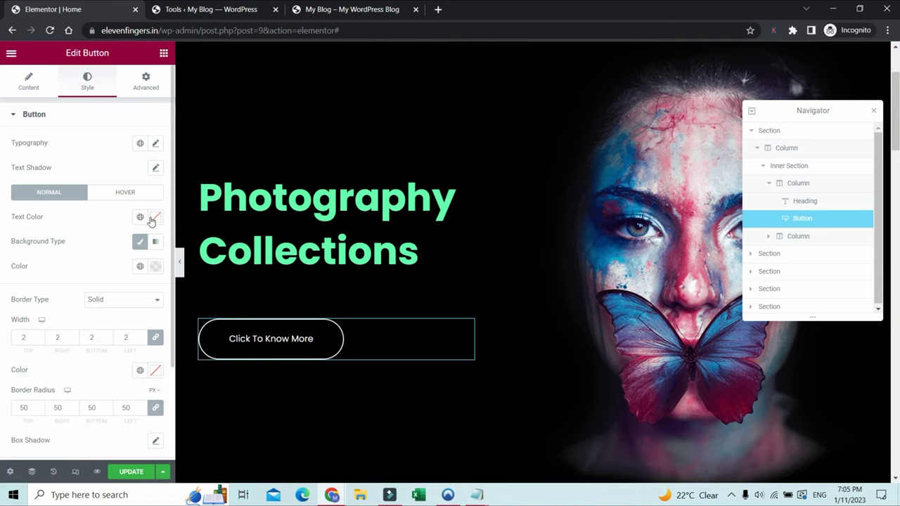
click(155, 144)
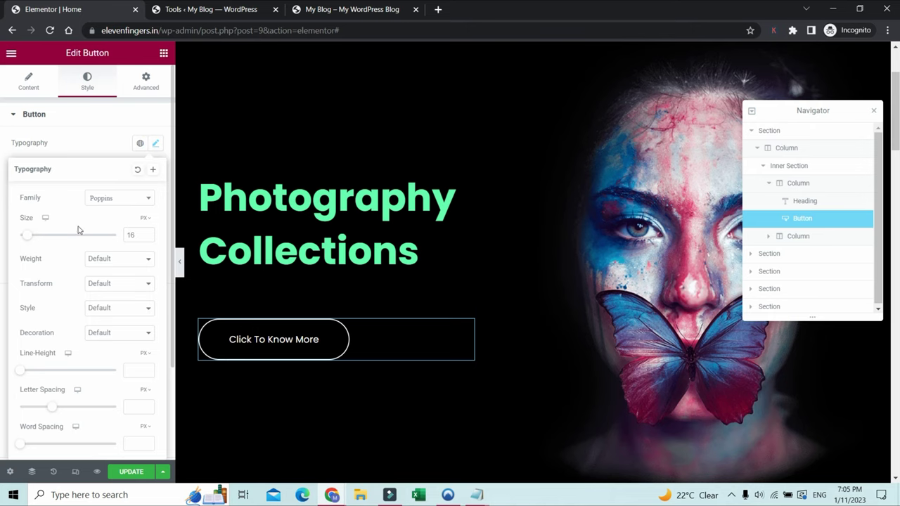
click(109, 200)
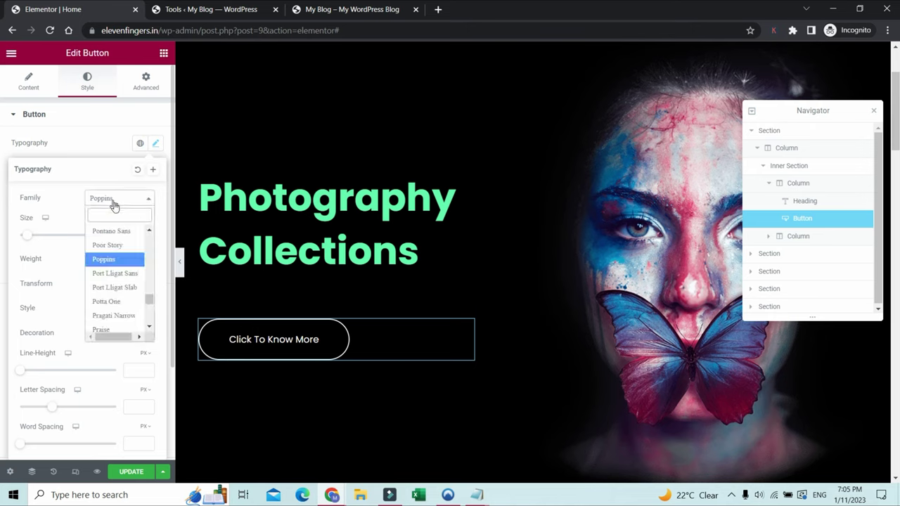
click(113, 303)
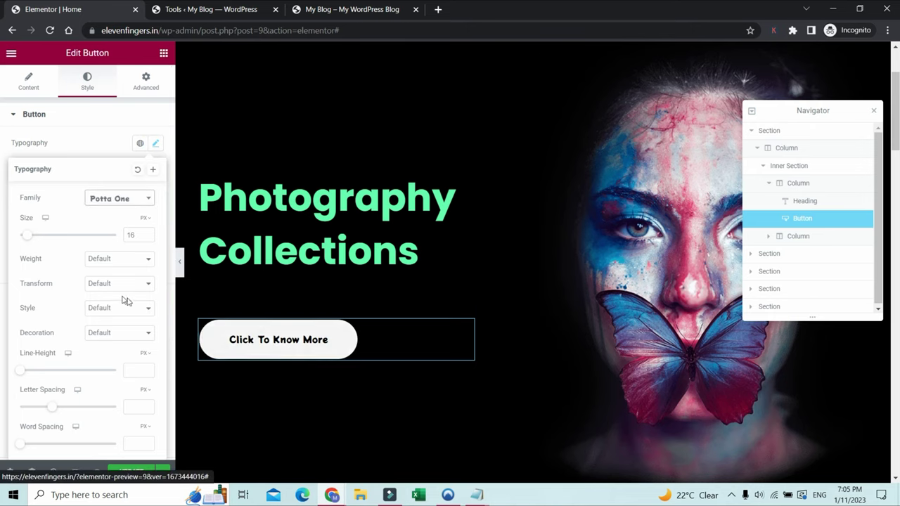
Try the 900 (Black) font weight on the button's text, settle on 500 (Medium), and close the typography settings.
click(115, 261)
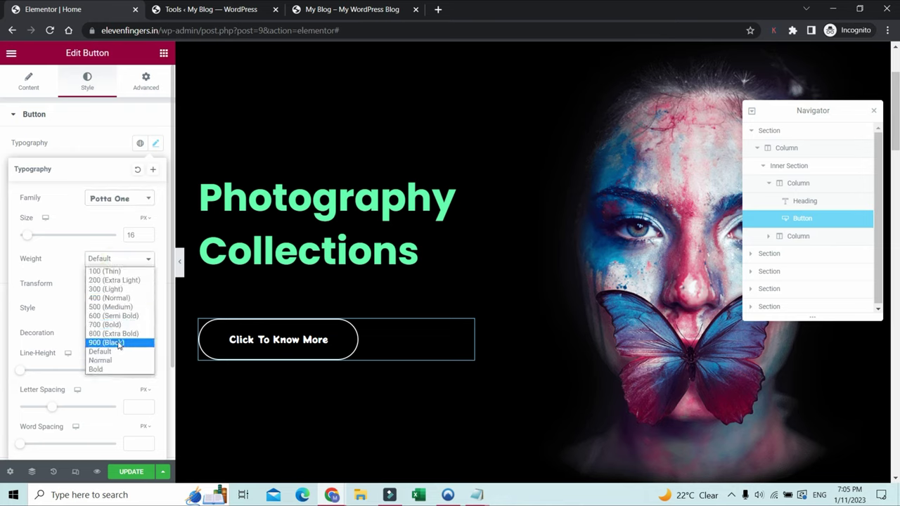
click(118, 342)
click(140, 260)
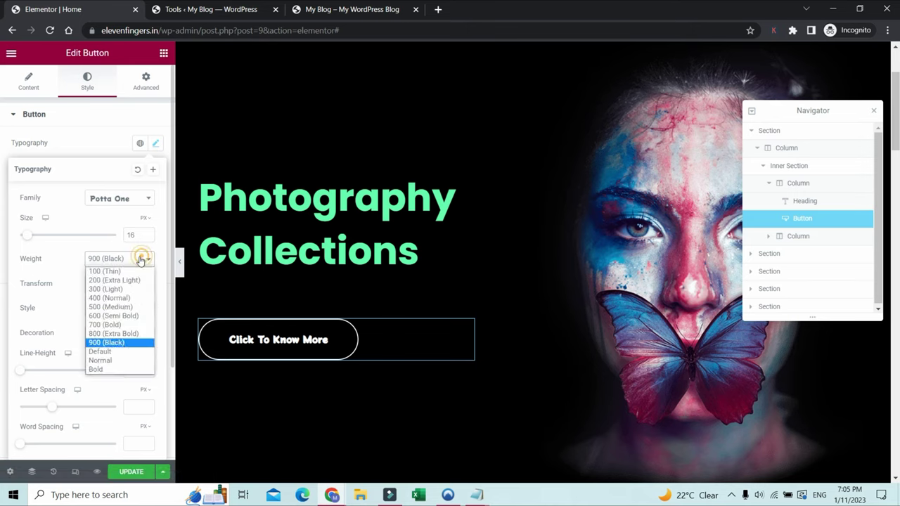
click(112, 307)
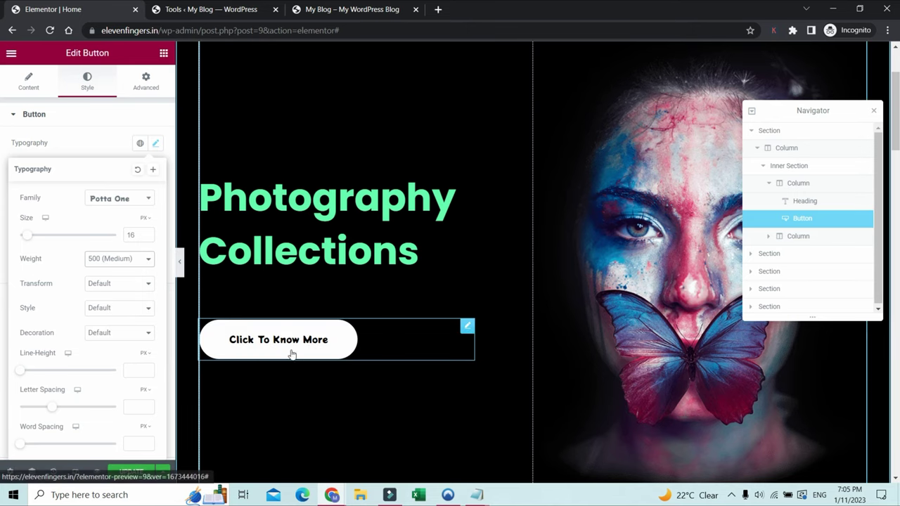
click(92, 136)
click(85, 87)
click(66, 114)
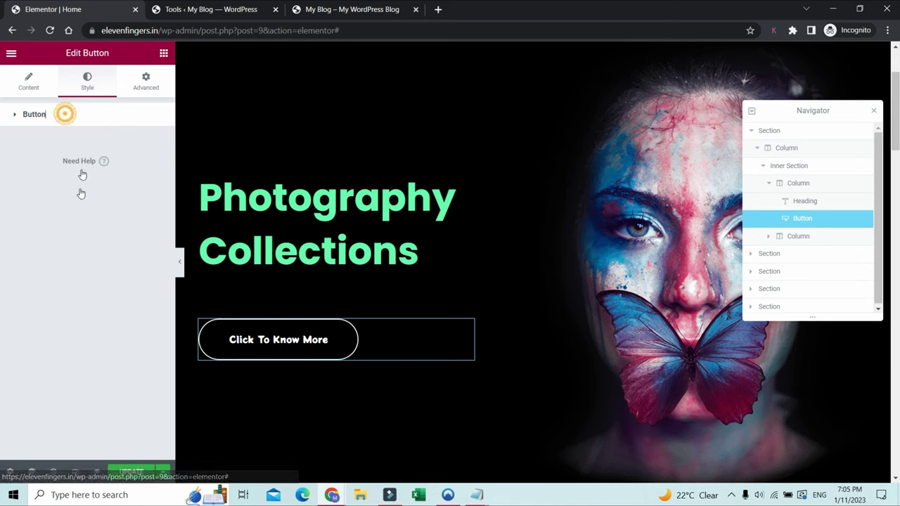
Try the Double border type on the button and settle on Dashed.
scroll(106, 365, down, 2)
scroll(106, 363, up, 2)
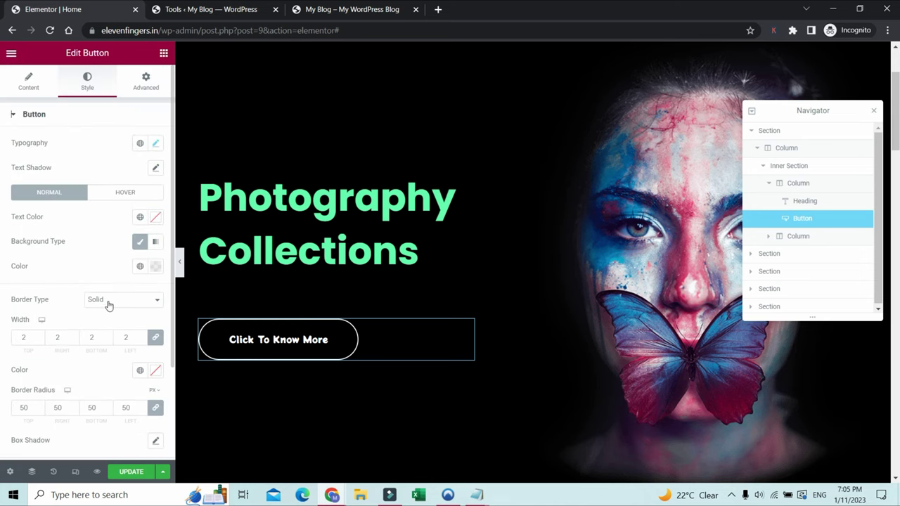
click(109, 302)
click(118, 338)
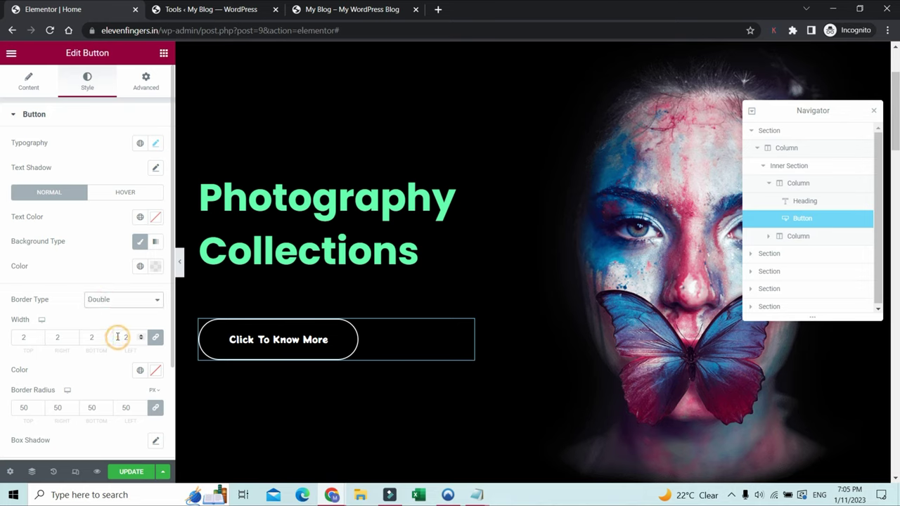
click(114, 299)
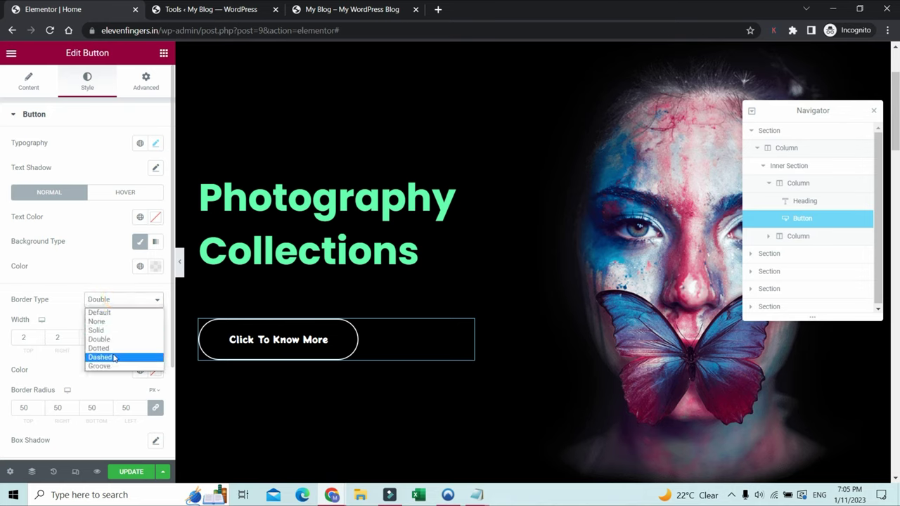
click(114, 357)
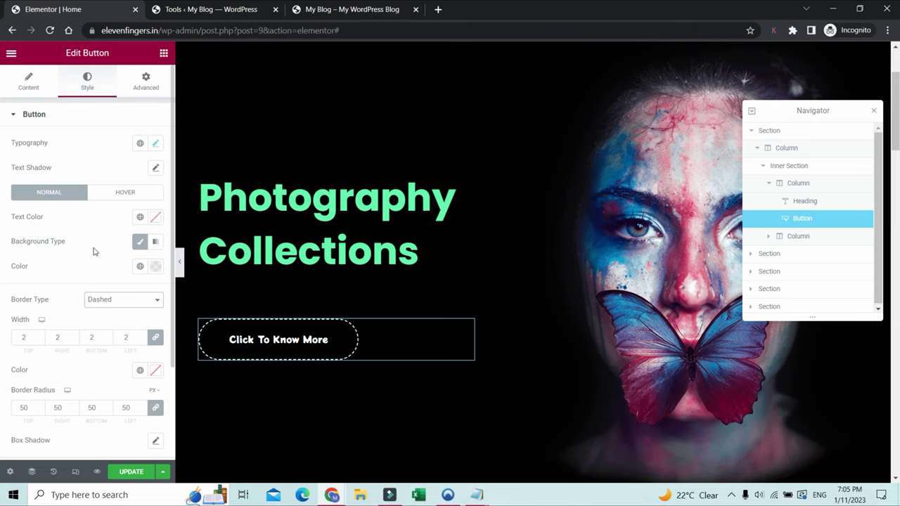
Switch the button's background type from a plain color to a gradient.
click(155, 266)
drag(129, 417, 142, 417)
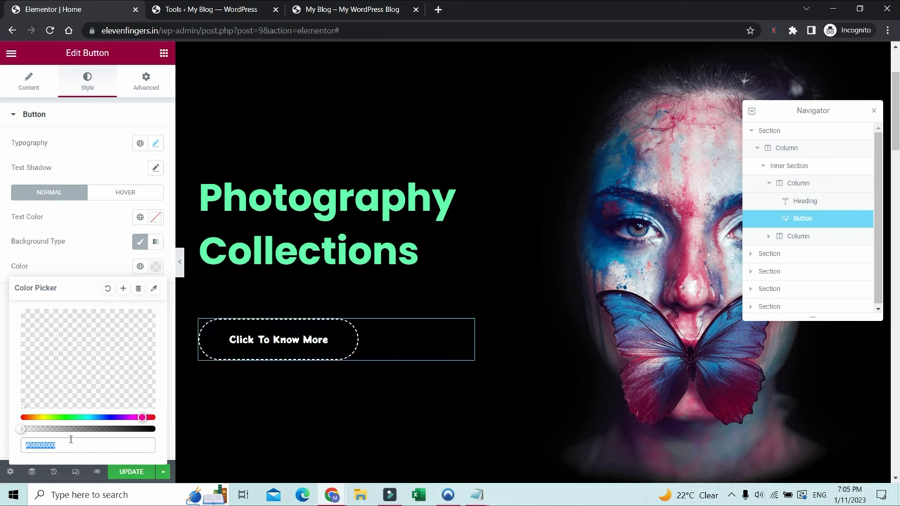
click(156, 241)
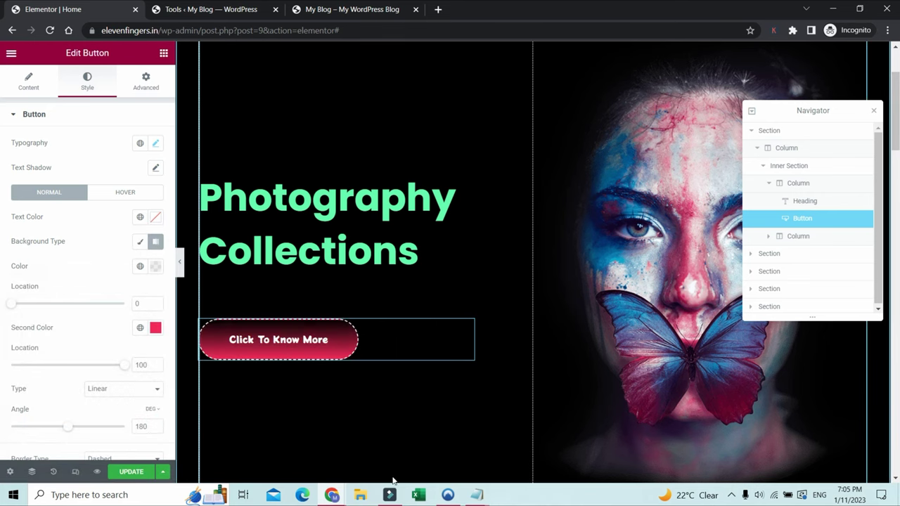
Return the button's background type to Classic and set its hover text color to purple #CA15FF.
click(140, 242)
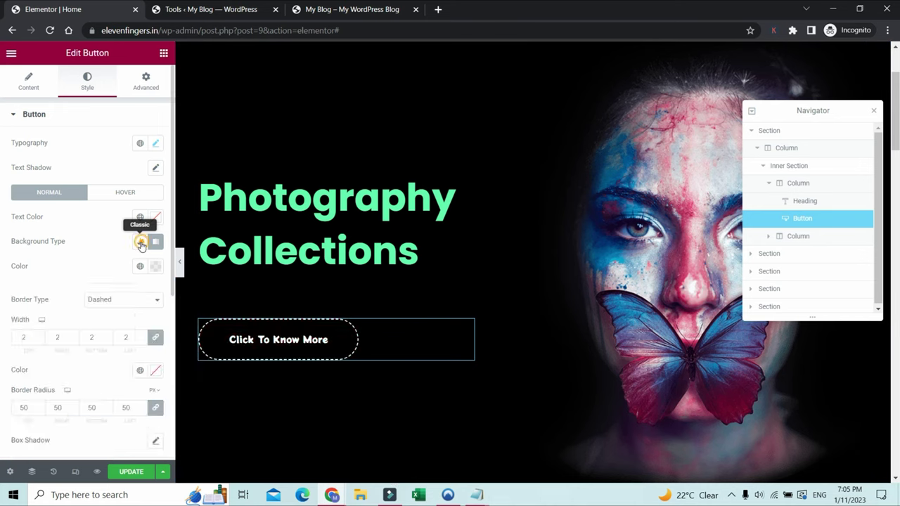
click(123, 194)
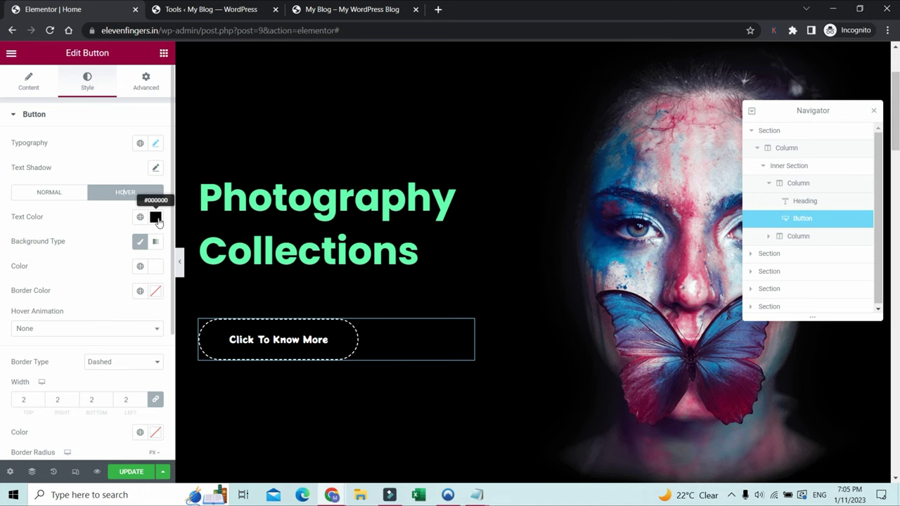
click(156, 219)
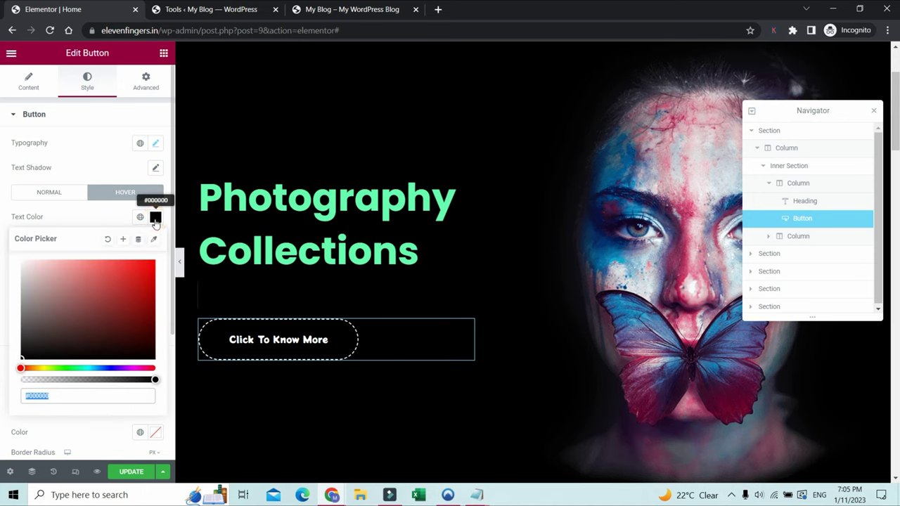
drag(113, 367, 127, 367)
click(144, 261)
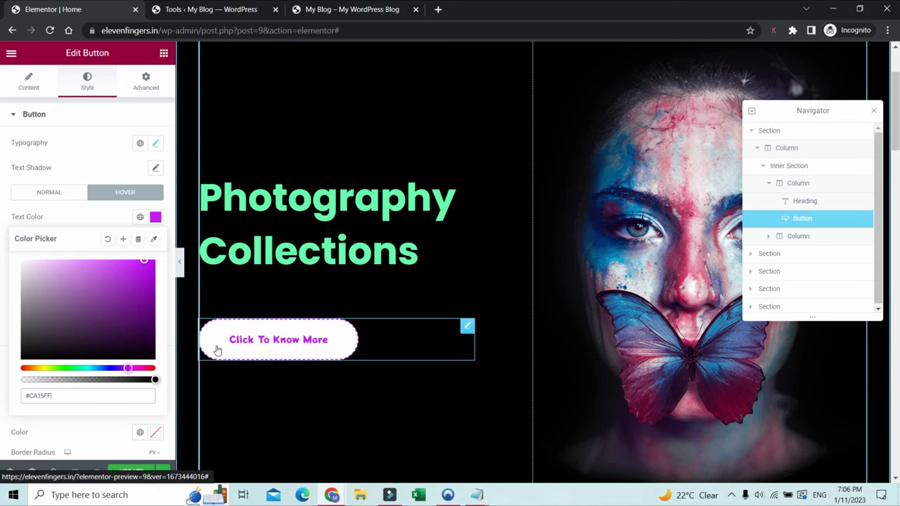
click(79, 170)
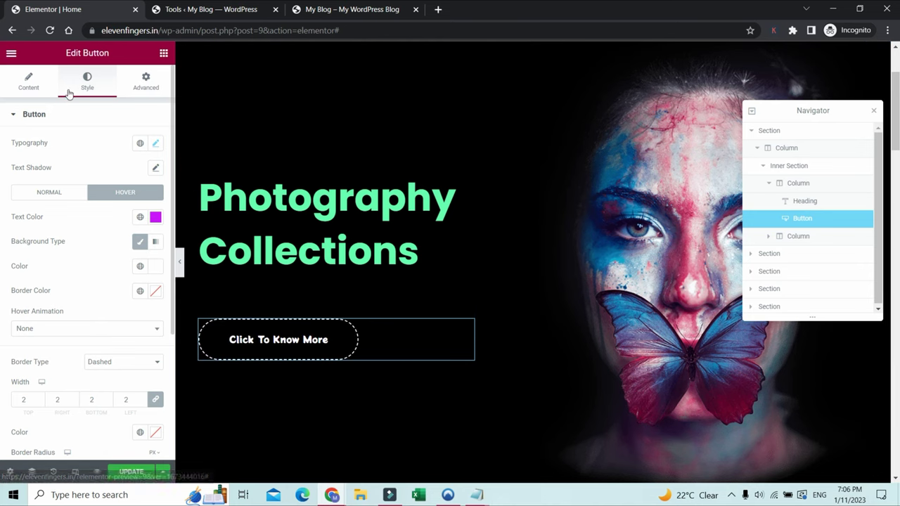
Show the button's content settings, and open youtube.com in a new browser tab.
click(32, 81)
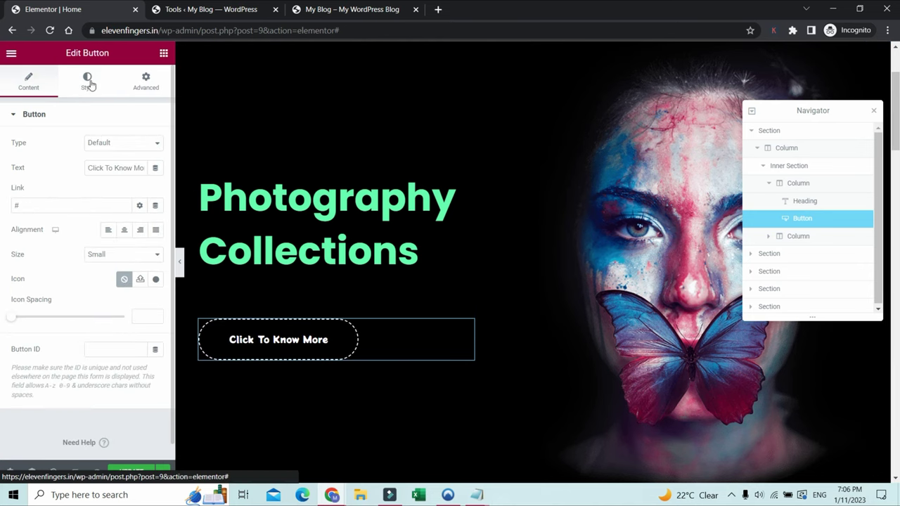
click(71, 90)
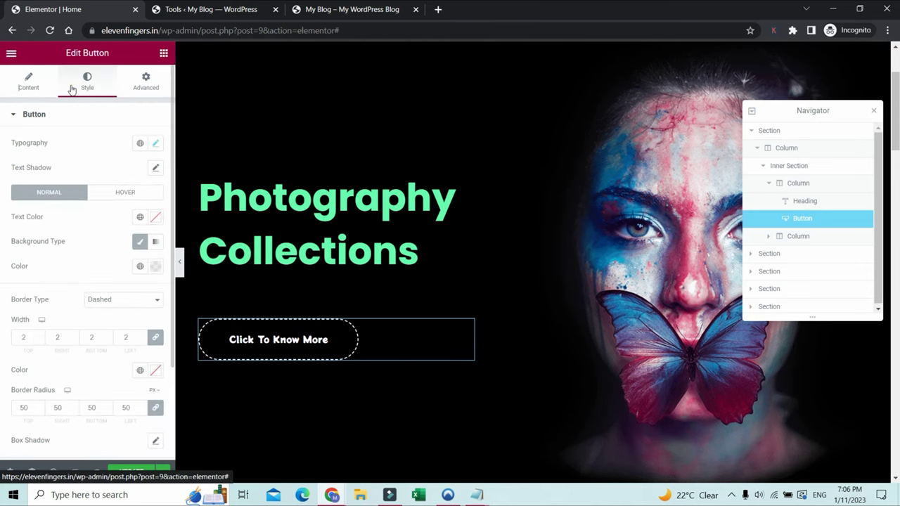
click(30, 84)
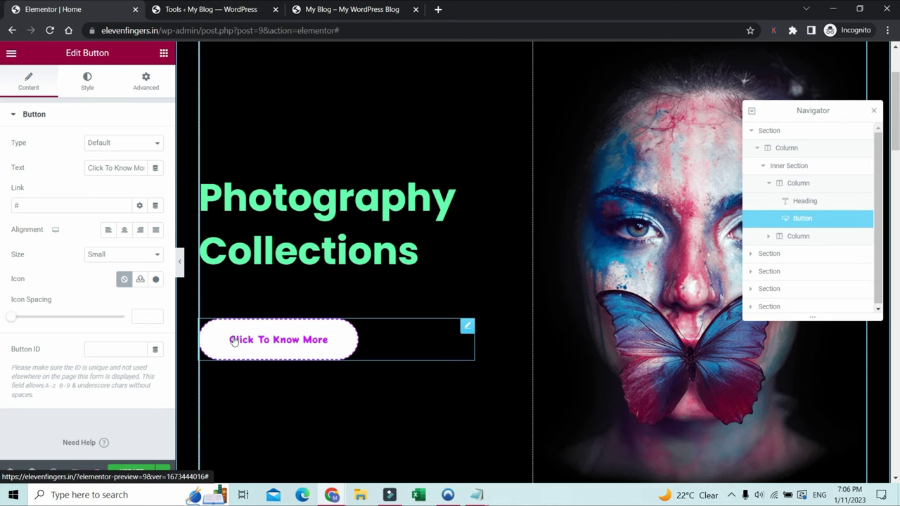
click(437, 9)
text(youtube.com)
key(Return)
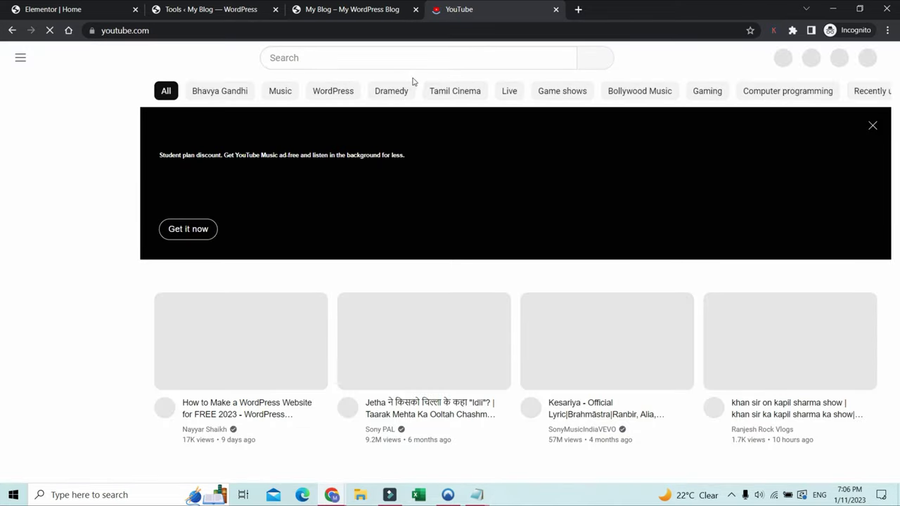
Search YouTube for "dmarketing wall" and copy the address of the DMarketing Wall channel page.
click(324, 57)
text(dmarke)
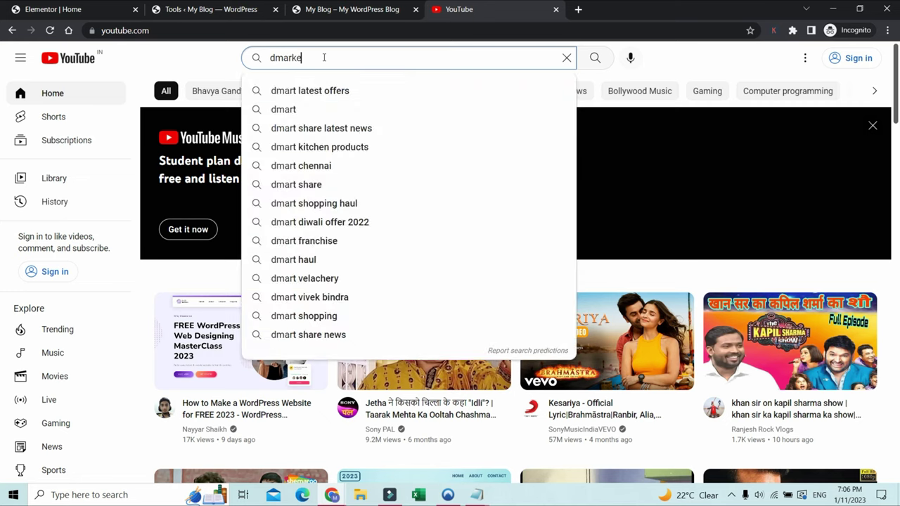
text(ting wall)
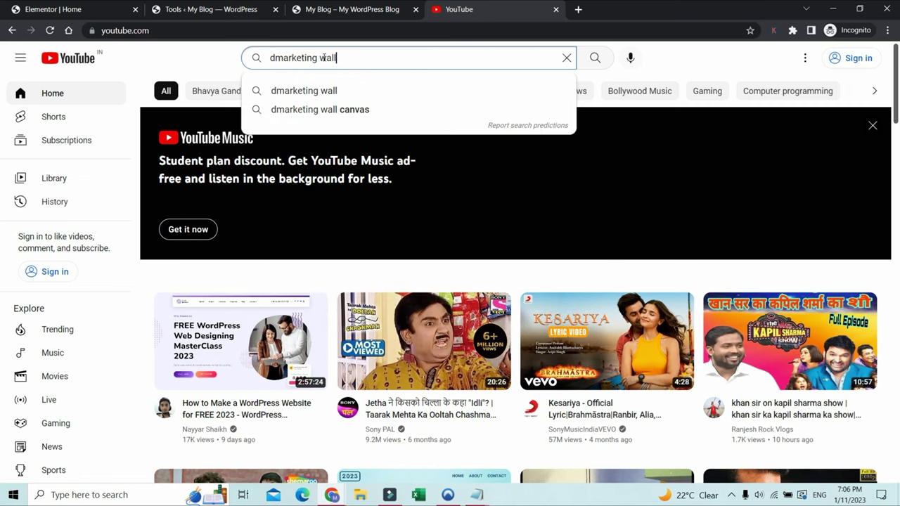
click(386, 83)
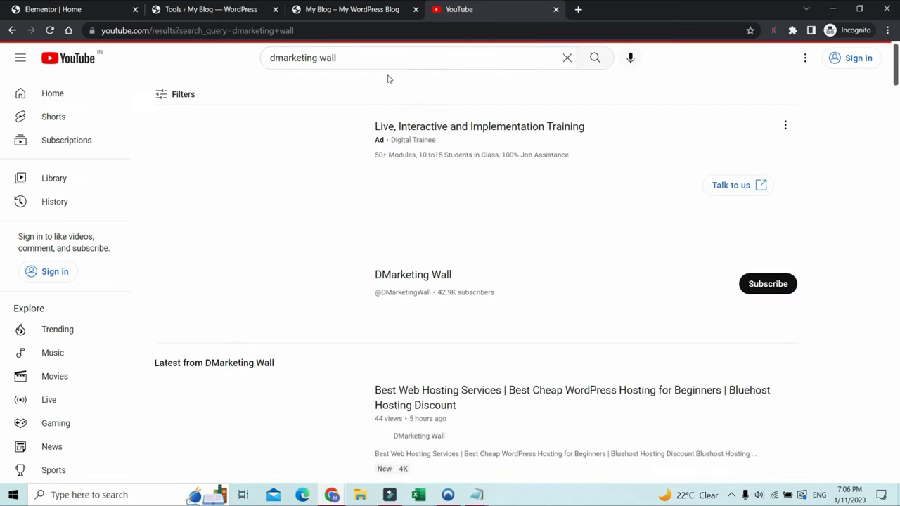
click(420, 275)
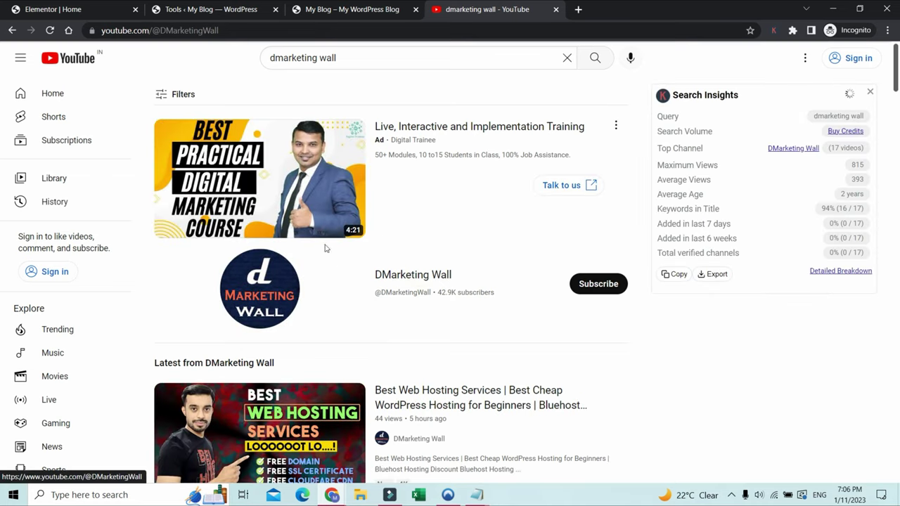
click(237, 31)
key(ctrl+c)
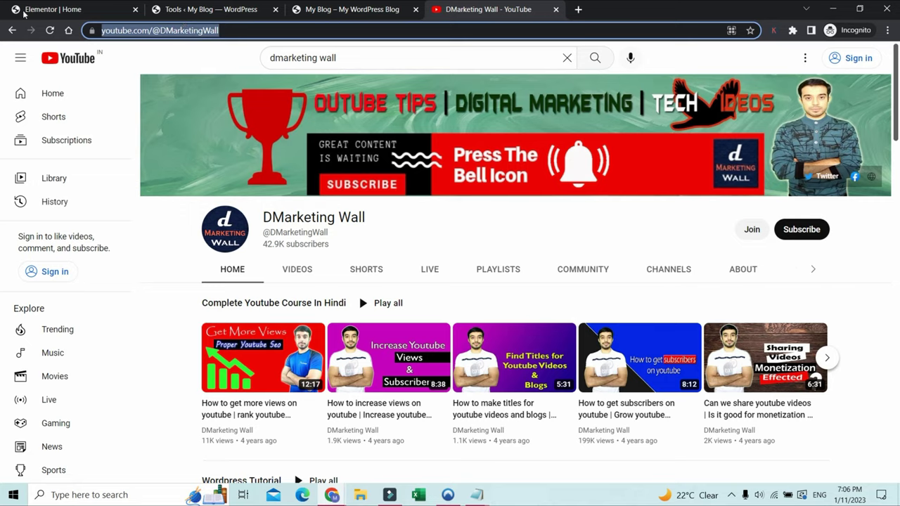
Back in Elementor, replace the link of the "Click To Know More" button with the copied YouTube channel address.
click(70, 10)
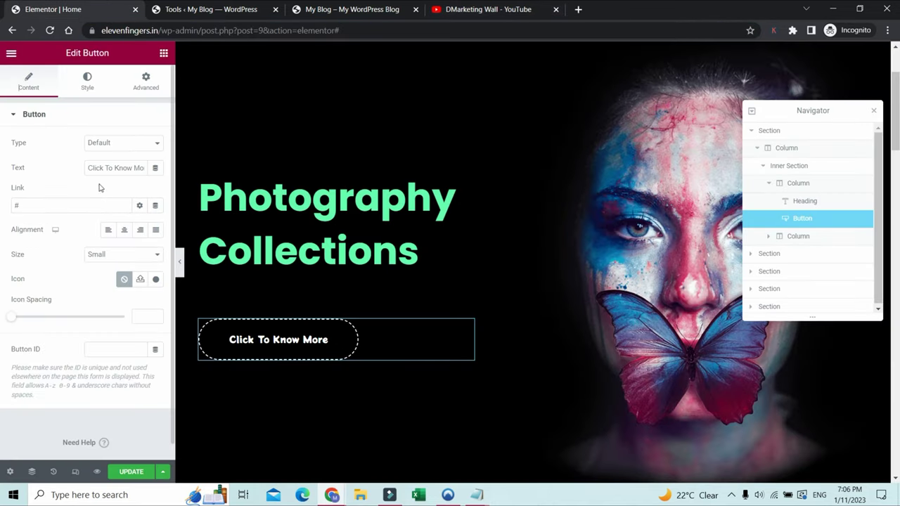
double_click(29, 204)
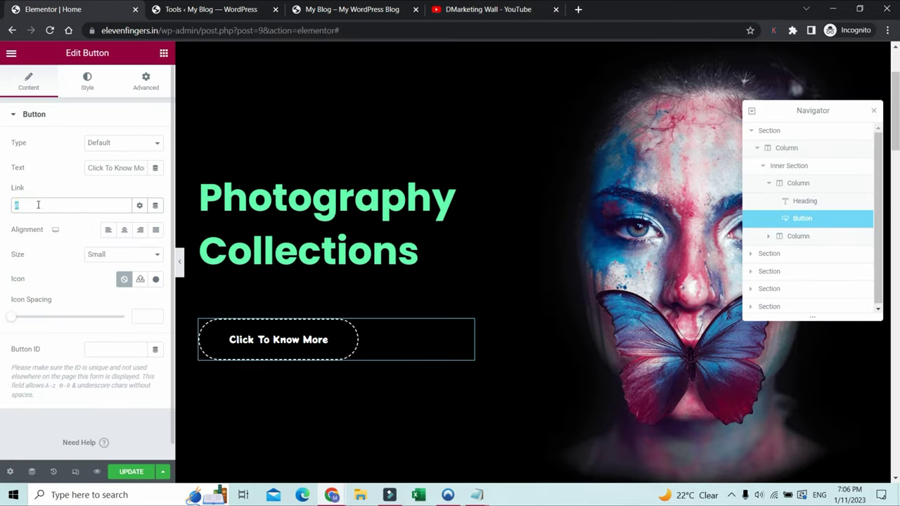
key(ctrl+v)
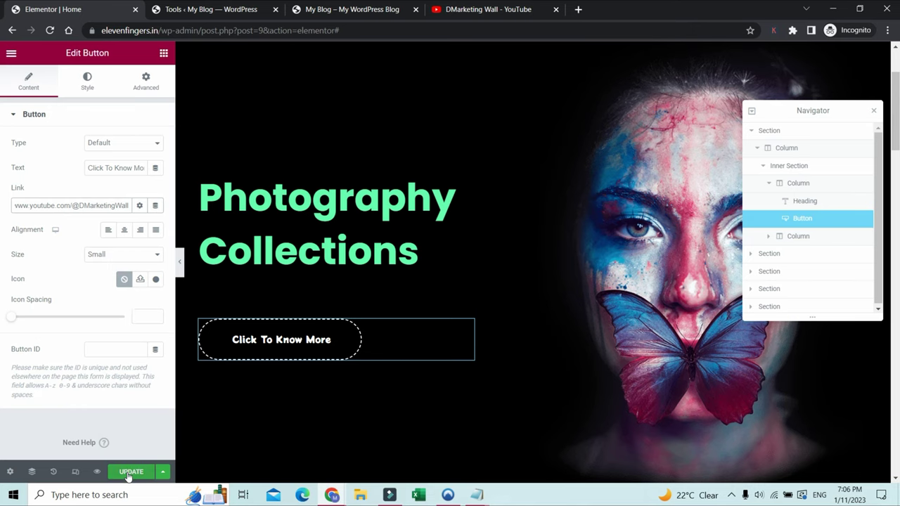
Try portfolio2.png from the media library as the image directly beside the Best Shots text.
scroll(370, 279, down, 5)
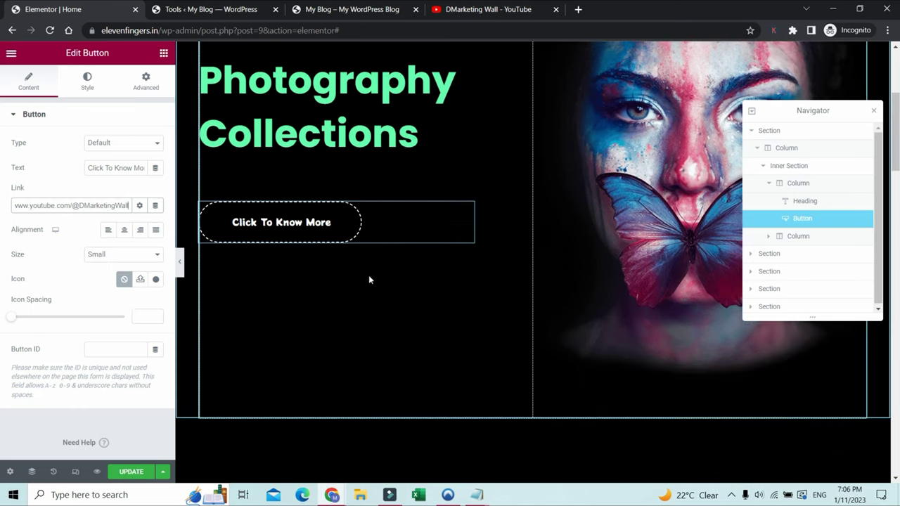
scroll(374, 290, down, 3)
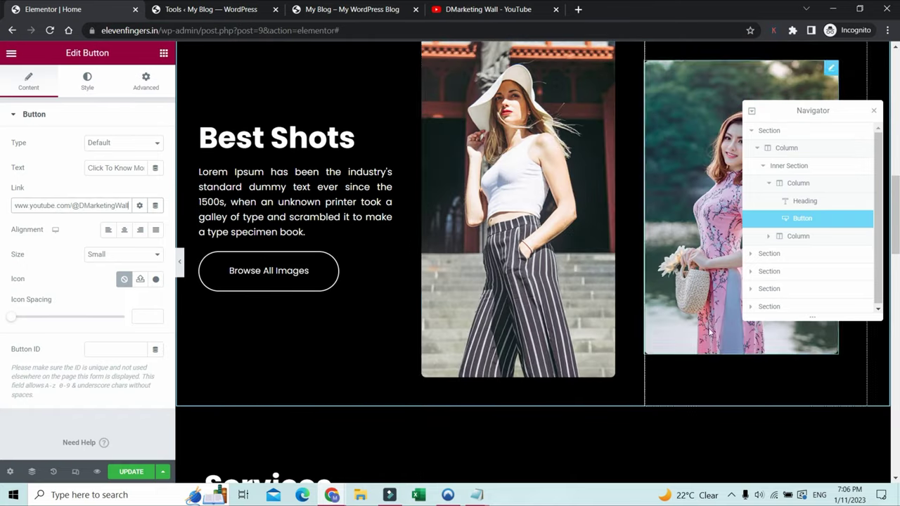
click(518, 192)
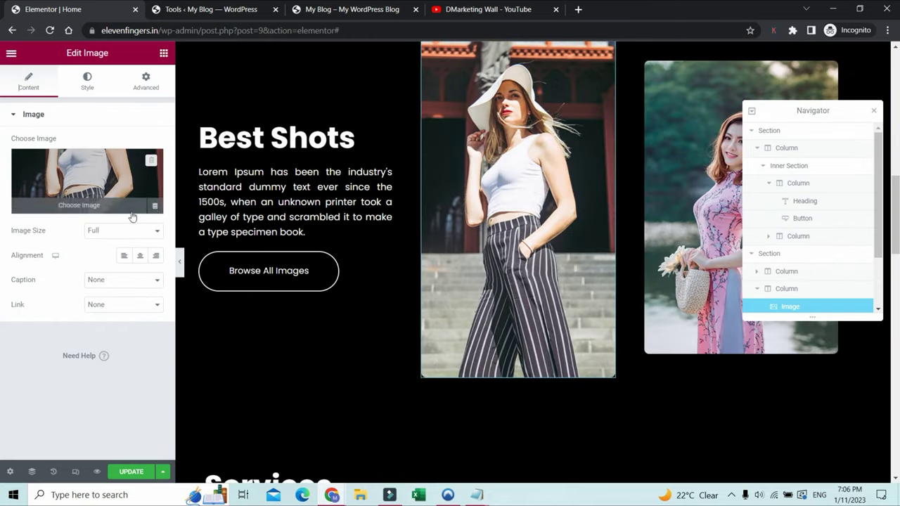
click(523, 171)
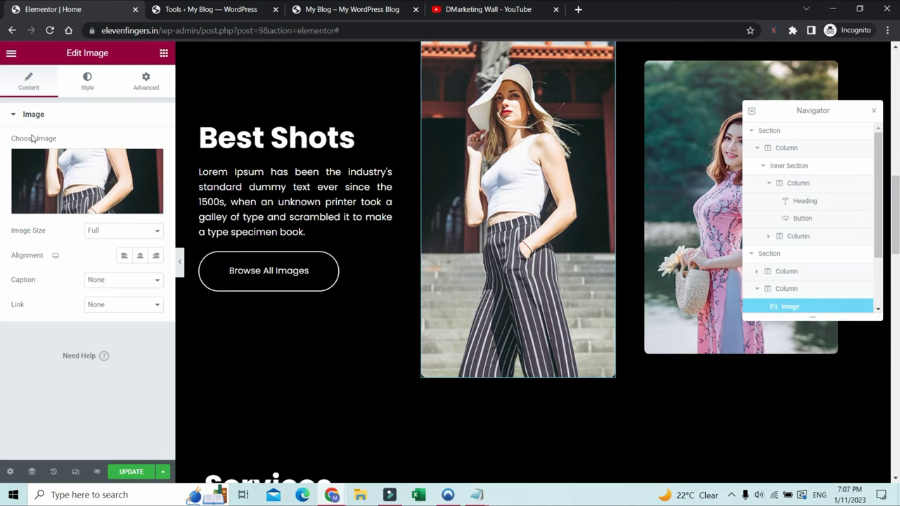
click(95, 207)
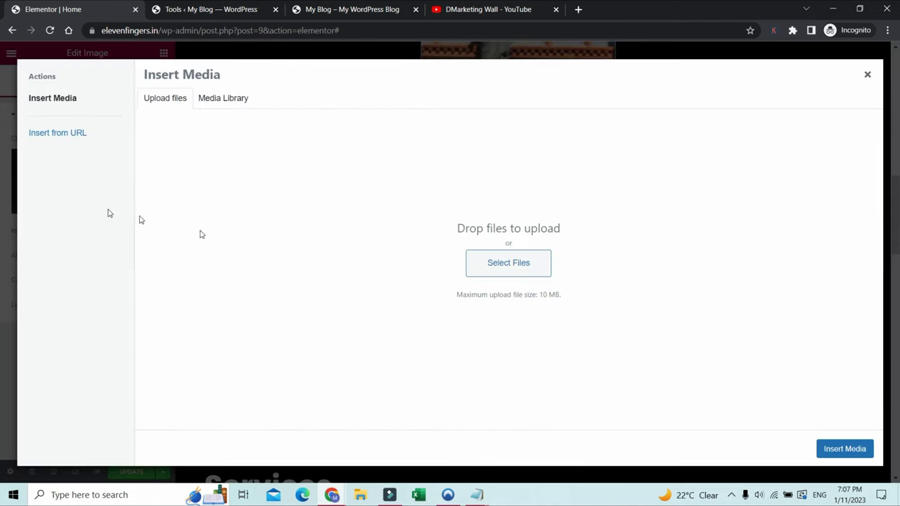
click(233, 98)
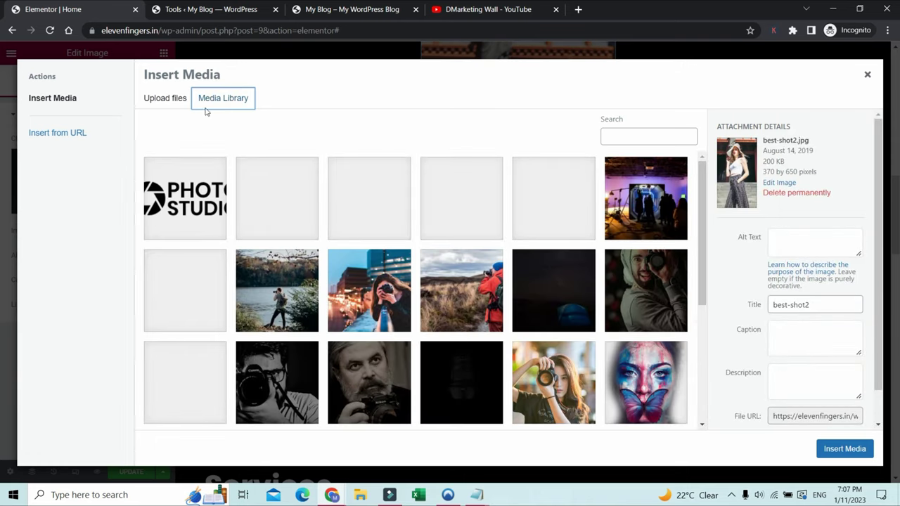
click(161, 98)
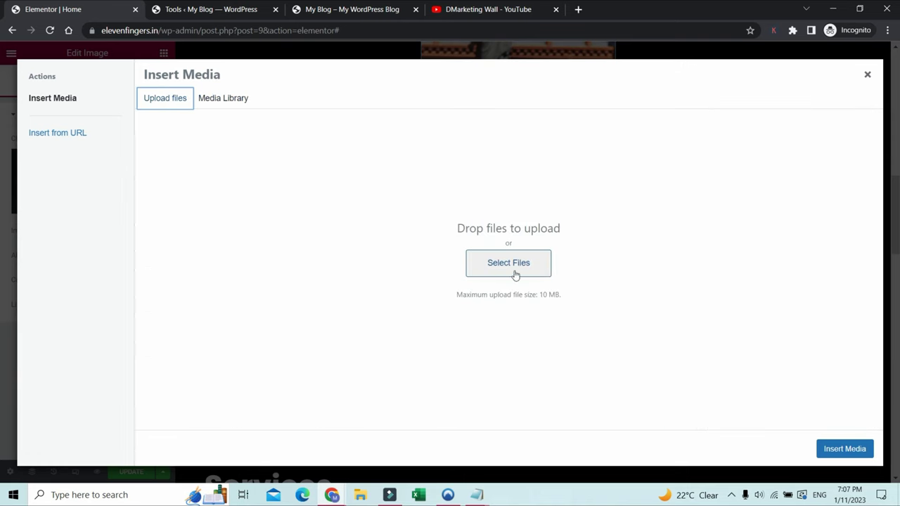
click(223, 97)
scroll(508, 286, down, 5)
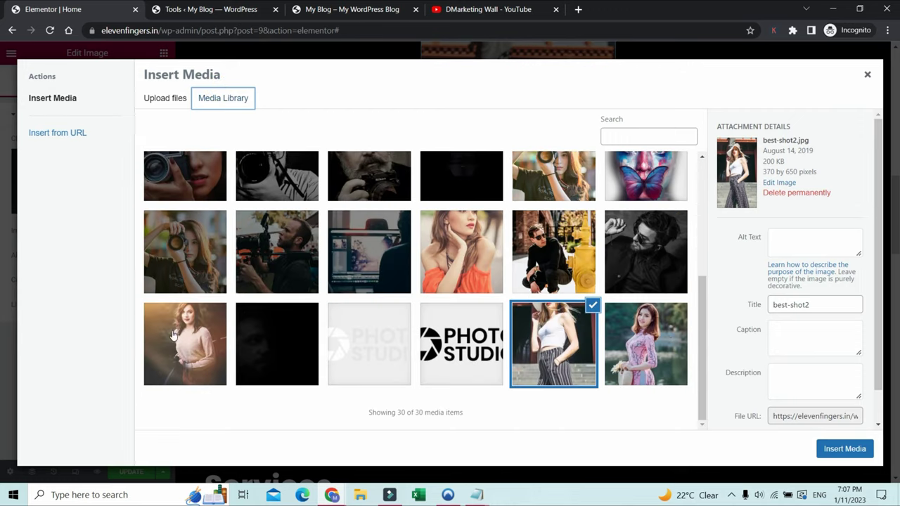
click(159, 357)
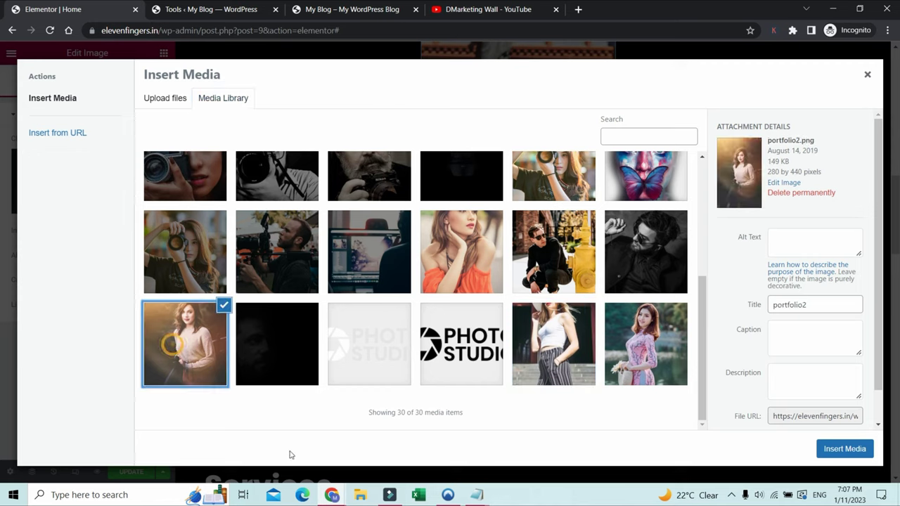
click(844, 448)
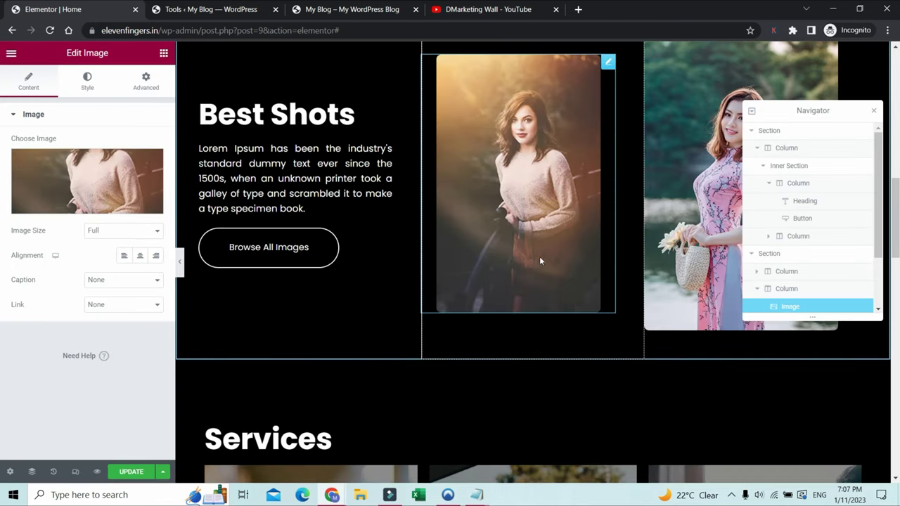
Restore best-shot2.jpg from the media library as the image beside the Best Shots text.
click(73, 208)
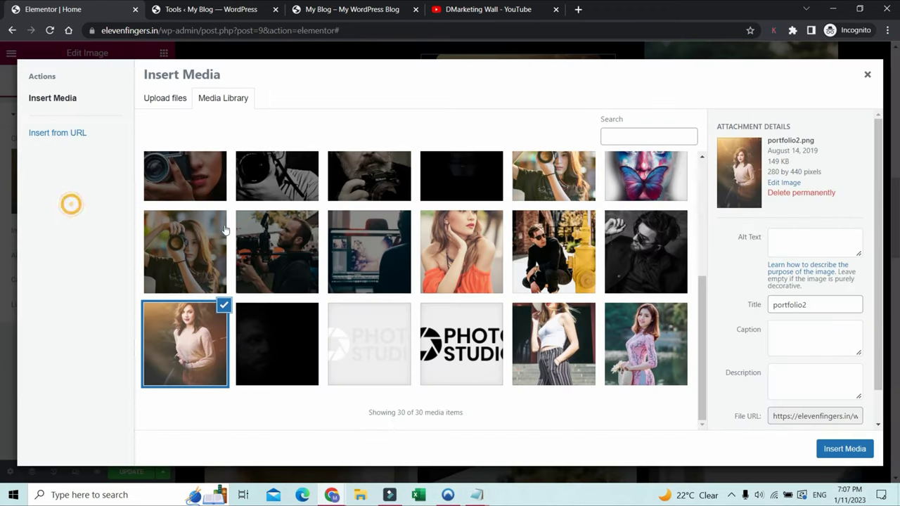
click(559, 346)
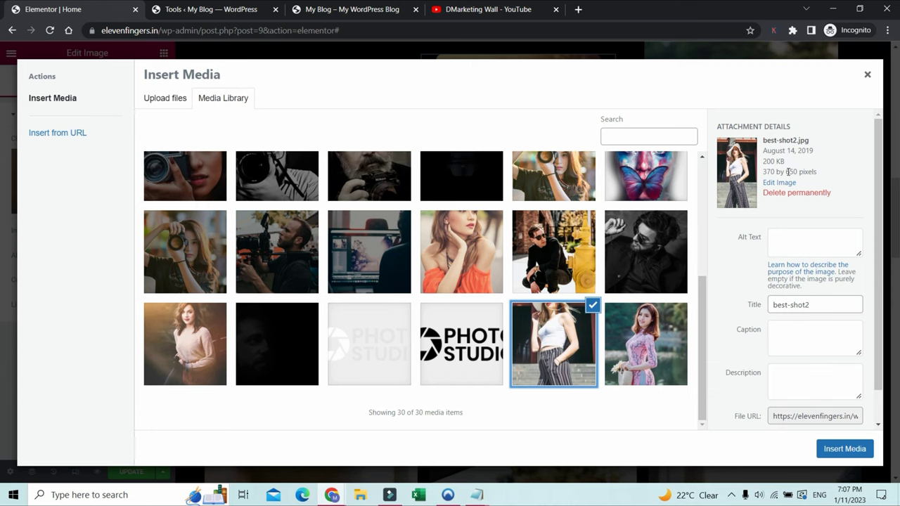
click(844, 452)
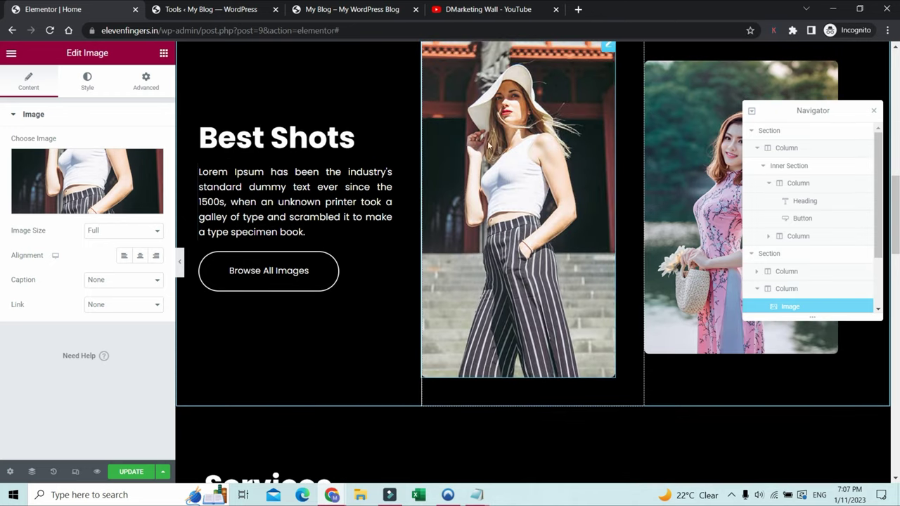
Set the max width of the image beside the Best Shots text to 100% and return to its content settings.
scroll(631, 357, up, 3)
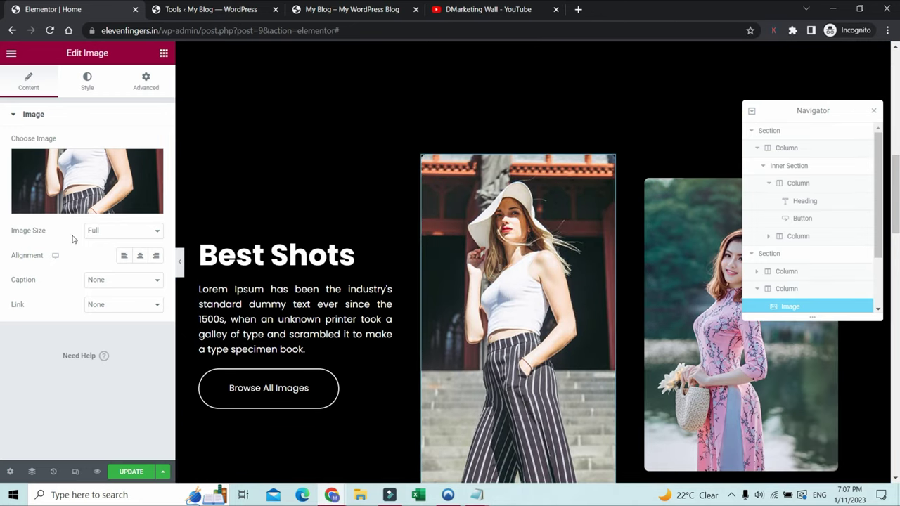
click(76, 79)
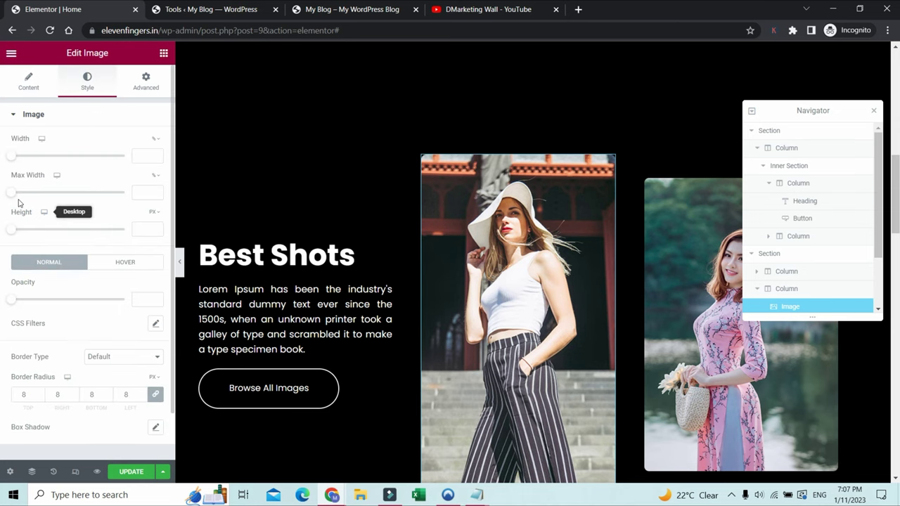
drag(11, 192, 131, 197)
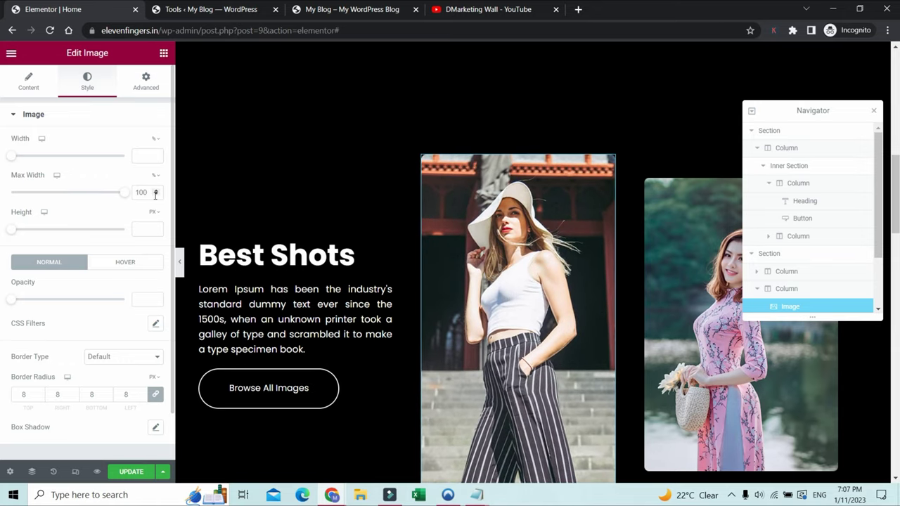
scroll(466, 355, down, 4)
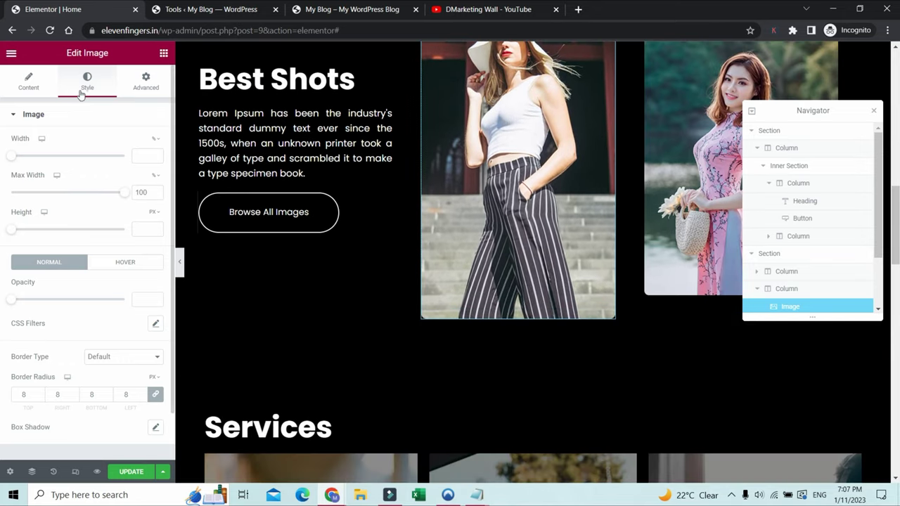
click(39, 81)
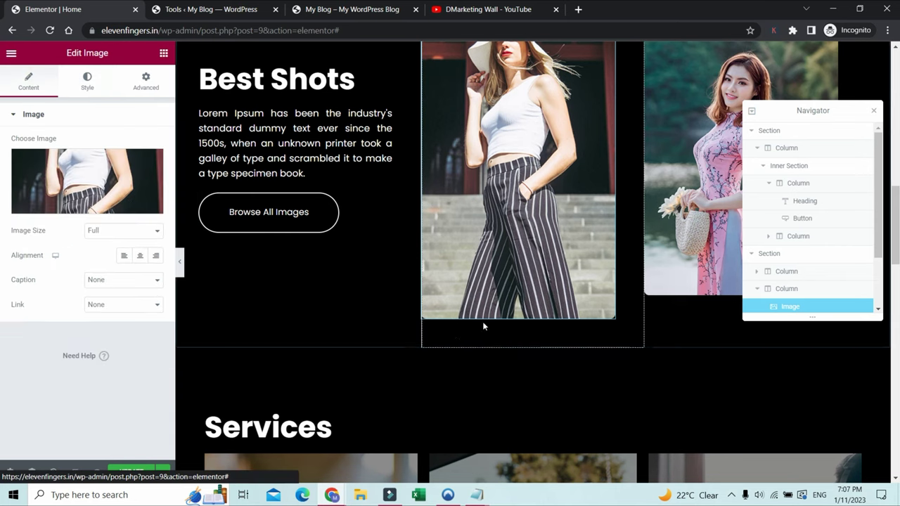
Look over the Portfolio heading and remaining sections of the home page, and publish the Elementor edits.
scroll(482, 321, down, 10)
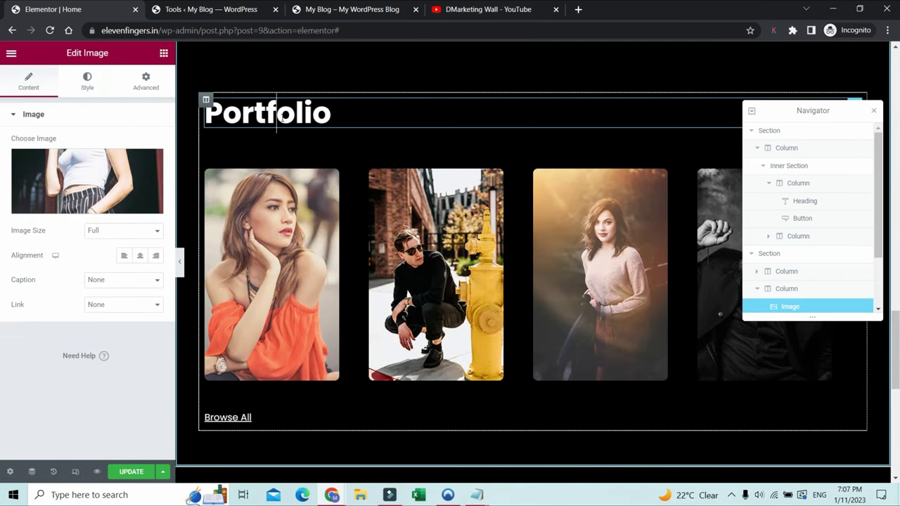
click(281, 117)
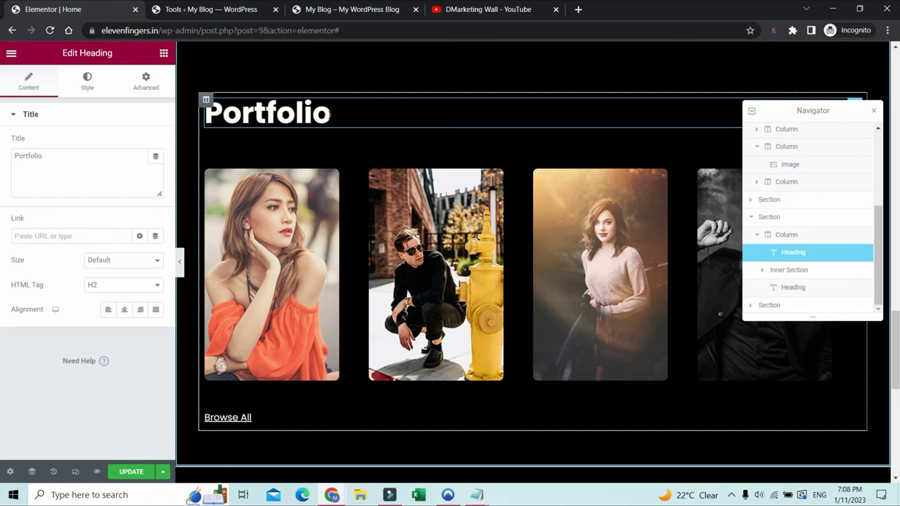
drag(326, 114, 227, 116)
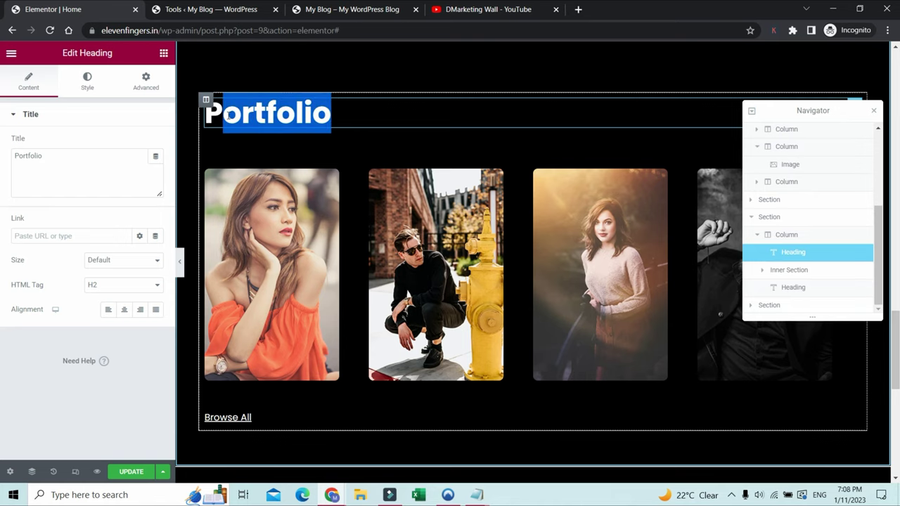
scroll(385, 324, down, 8)
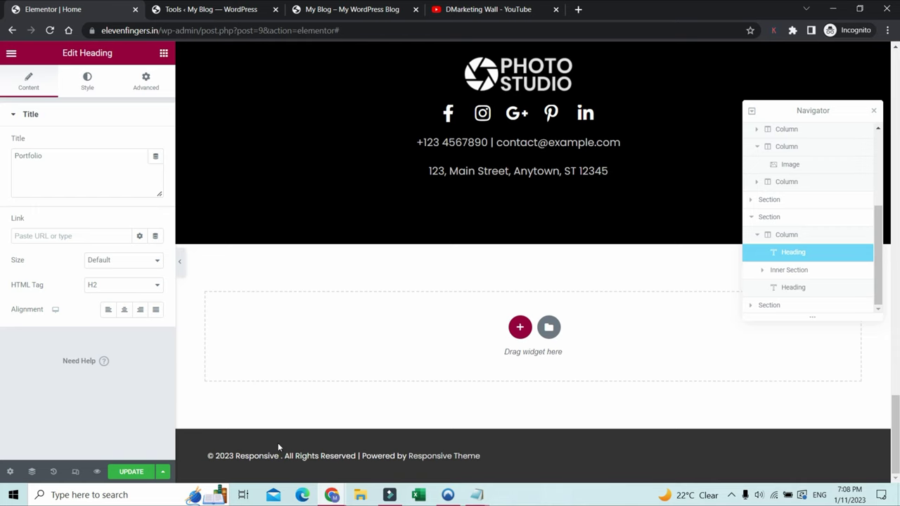
scroll(408, 263, up, 15)
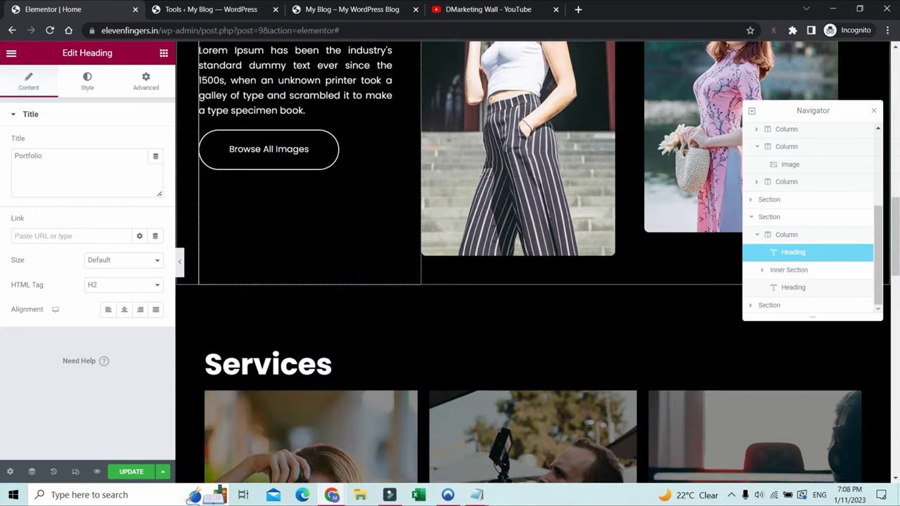
scroll(471, 241, up, 3)
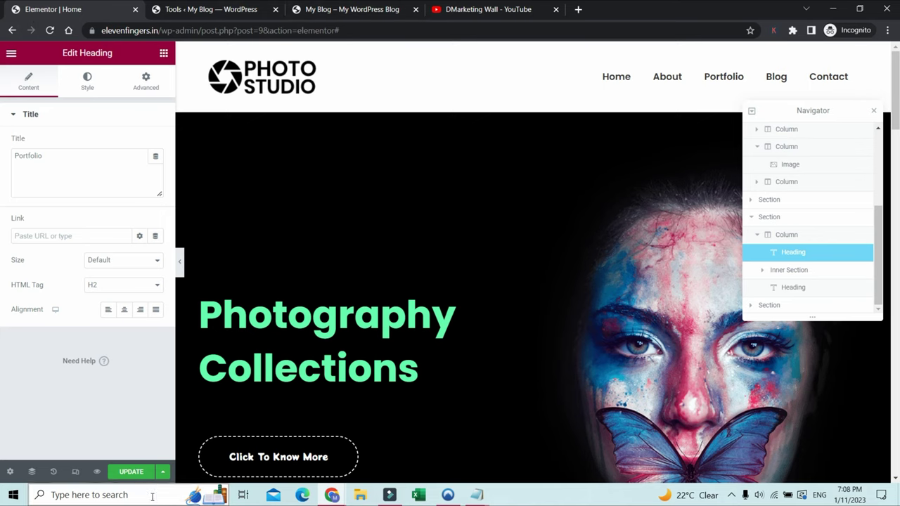
click(131, 471)
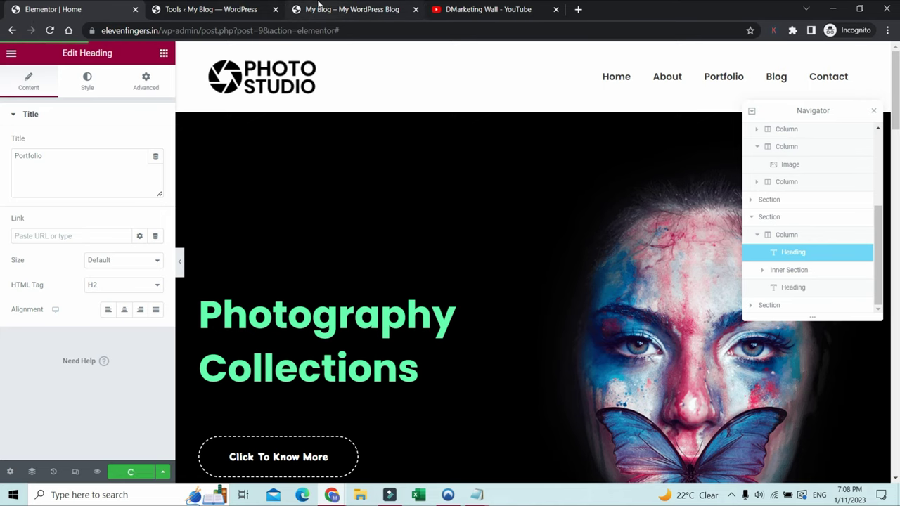
Reload the live home page and examine the edited heading, the Click To Know More button, and the Best Shots images.
scroll(303, 361, down, 3)
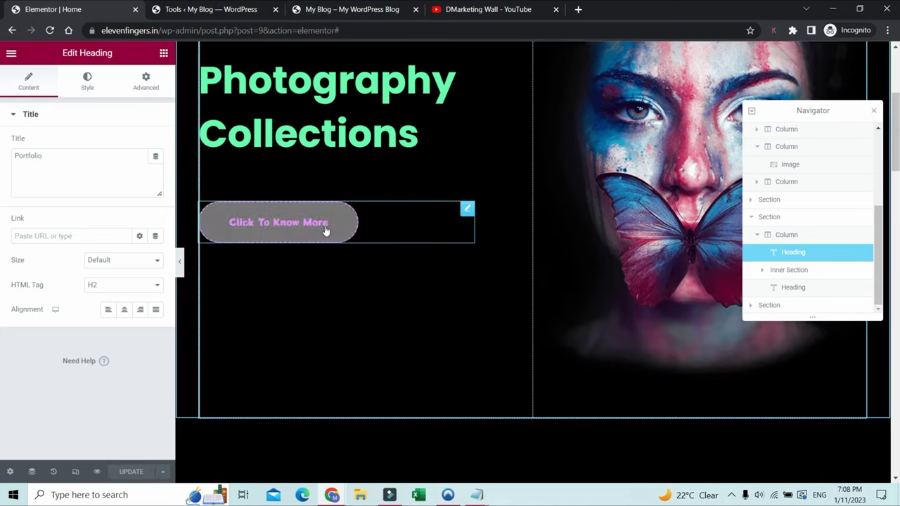
scroll(325, 230, up, 1)
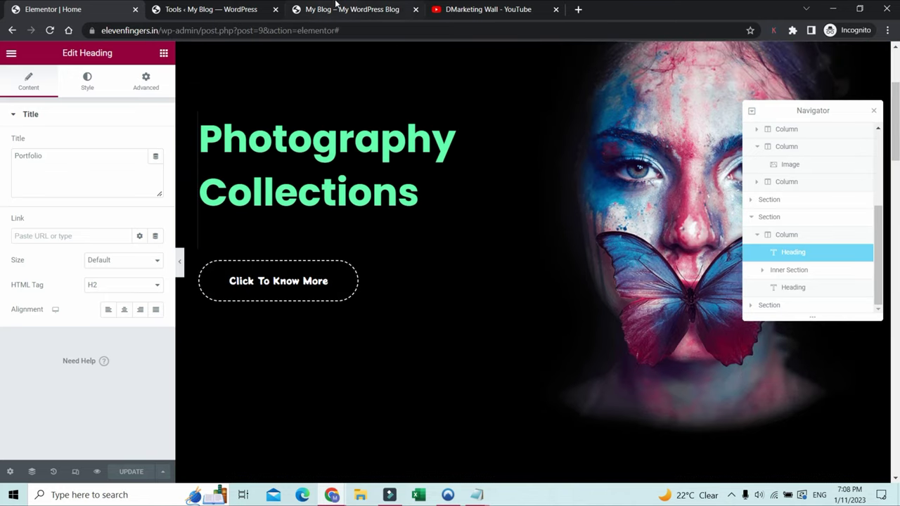
click(336, 9)
scroll(390, 244, down, 5)
scroll(148, 112, up, 5)
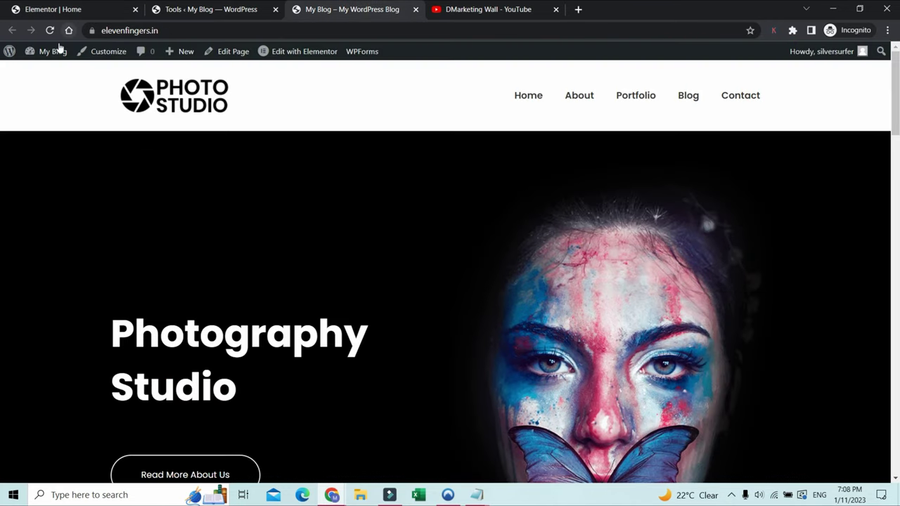
click(50, 30)
scroll(216, 374, down, 3)
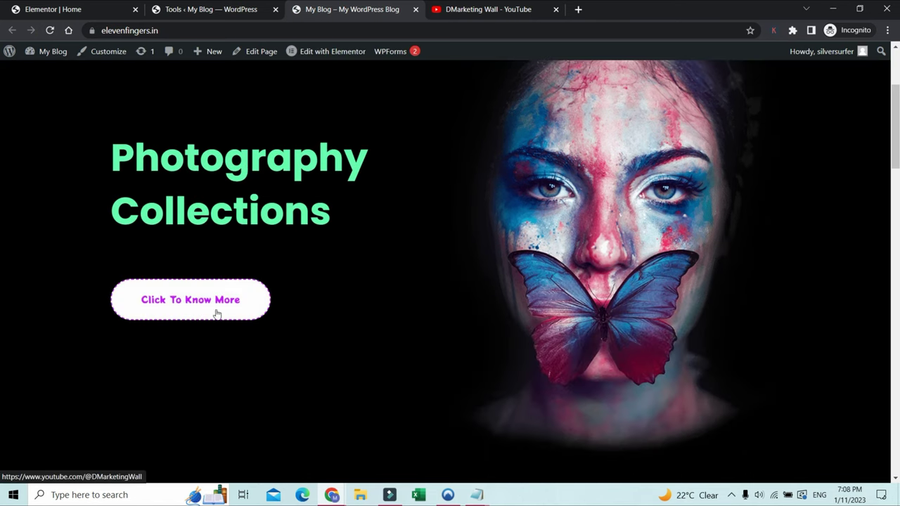
scroll(246, 305, down, 5)
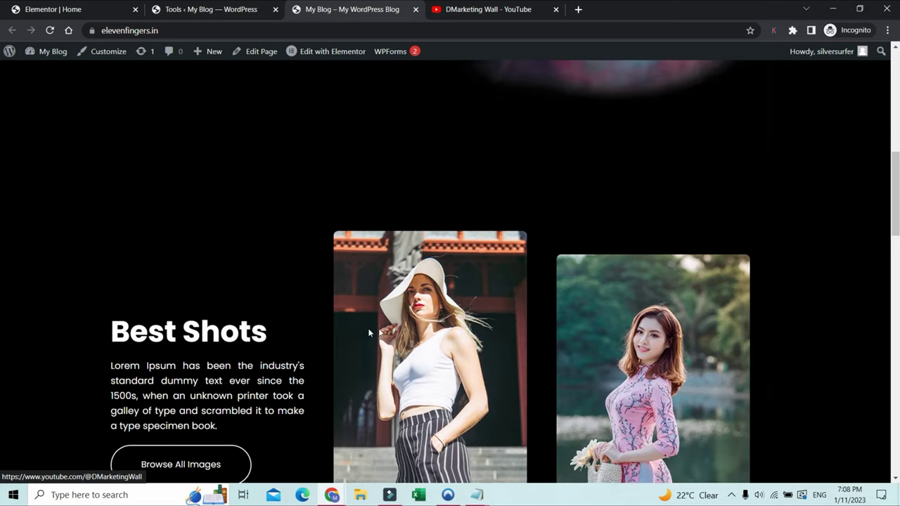
scroll(245, 305, down, 3)
scroll(456, 224, up, 2)
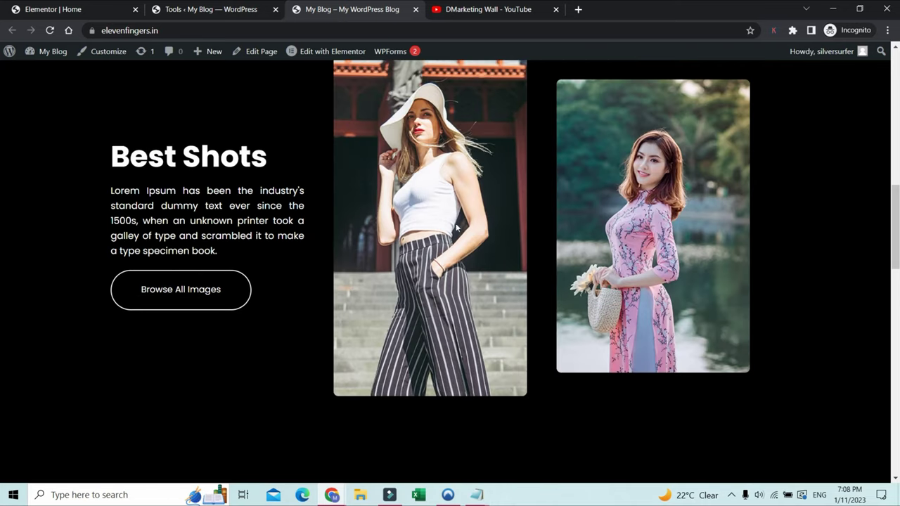
scroll(441, 291, down, 5)
scroll(260, 253, up, 9)
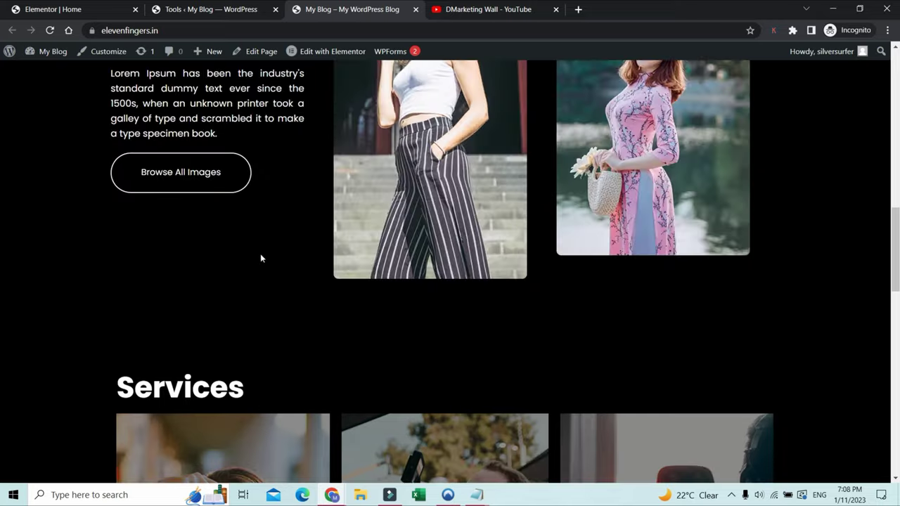
scroll(383, 192, up, 4)
Return to the WordPress dashboard and open the Menus page at the item structure of Menu1.
click(226, 7)
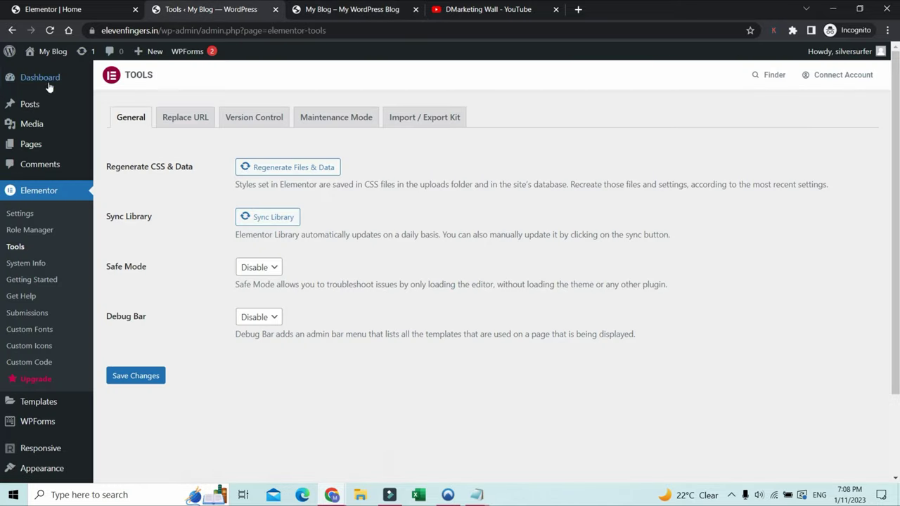
click(352, 9)
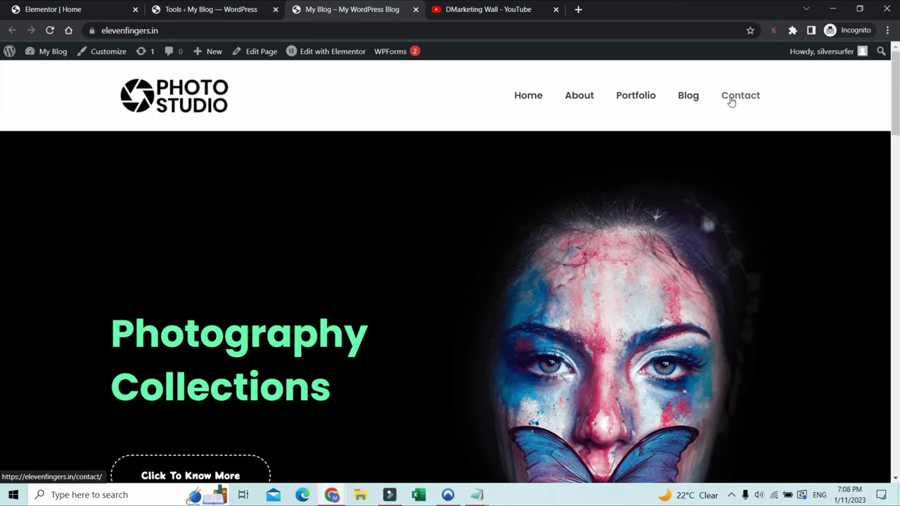
click(181, 9)
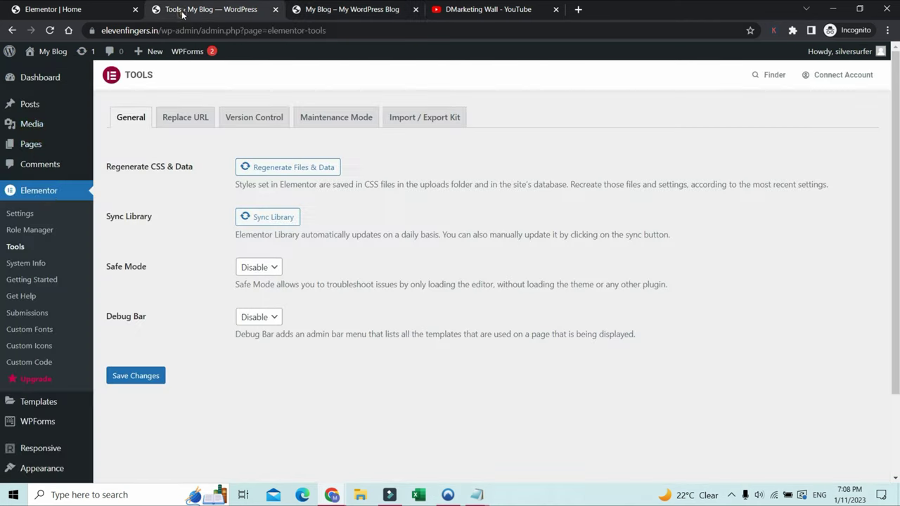
scroll(40, 372, down, 2)
mouse_move(41, 371)
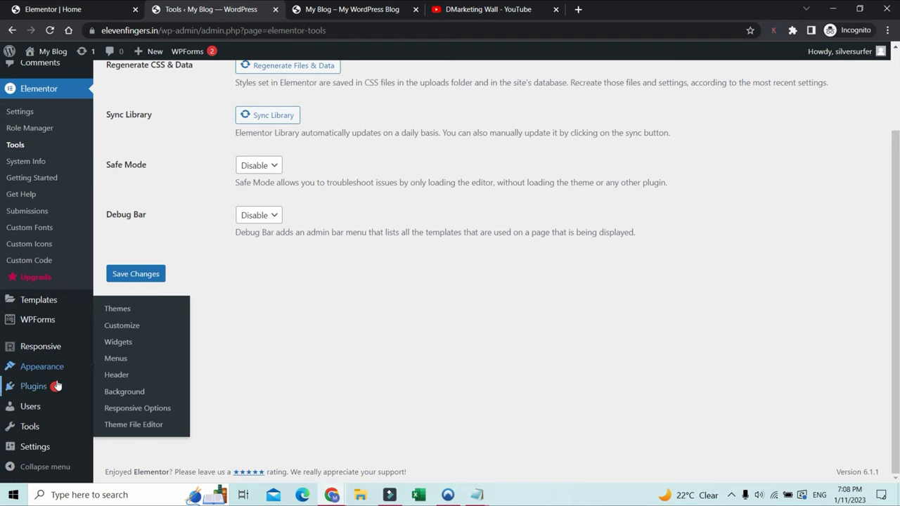
click(115, 358)
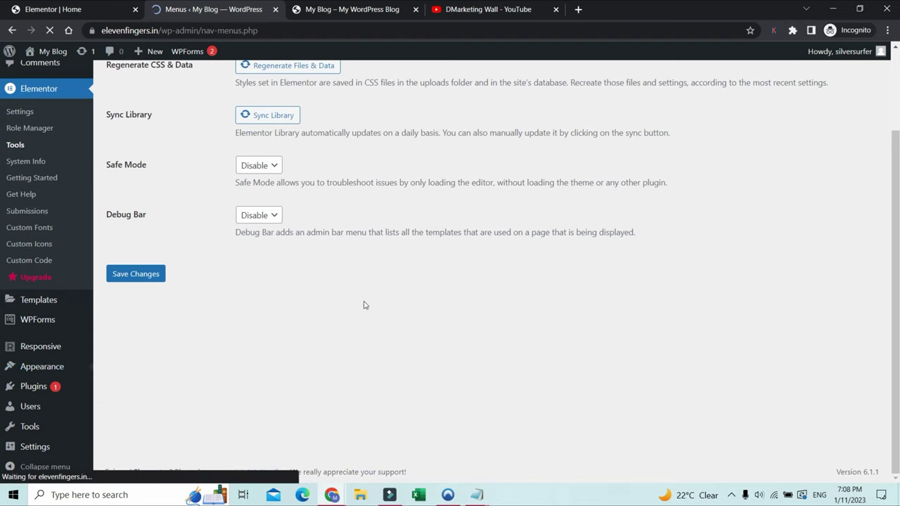
scroll(261, 258, down, 2)
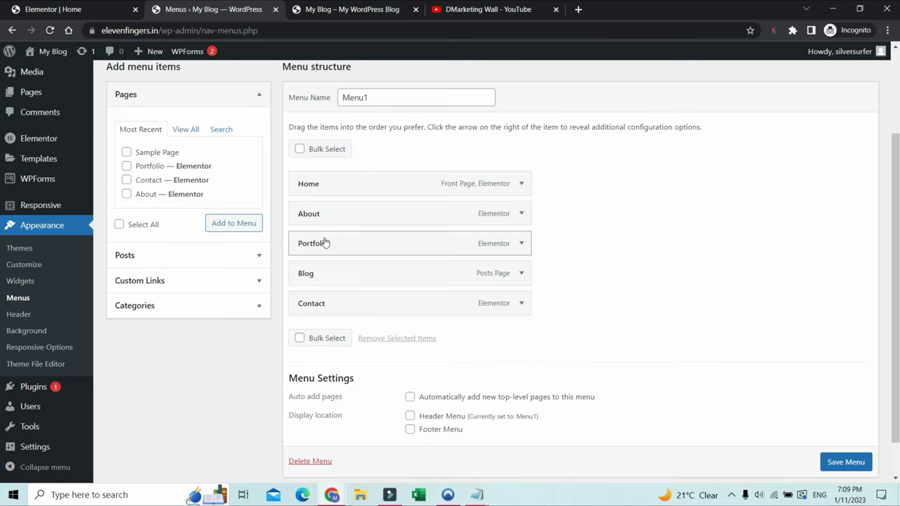
Compare the live navigation with Menu1, move the Portfolio item directly above About, and save the menu.
click(349, 9)
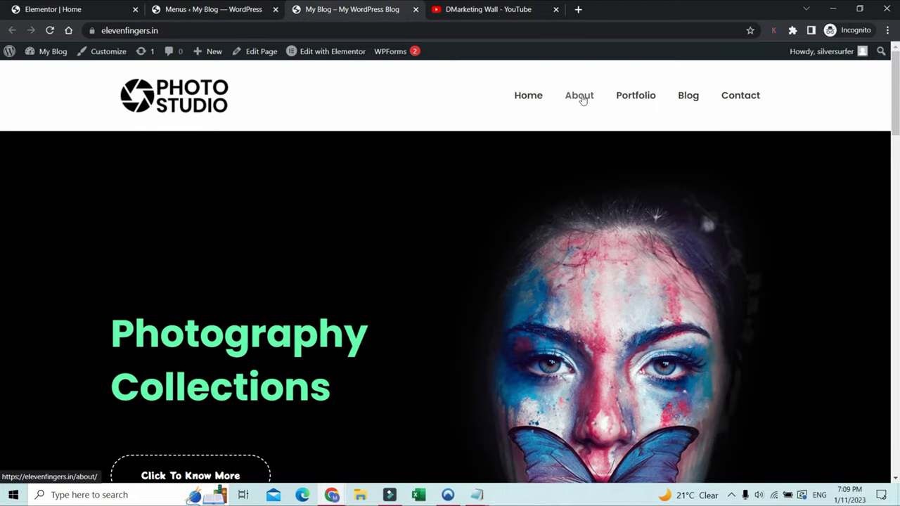
click(218, 9)
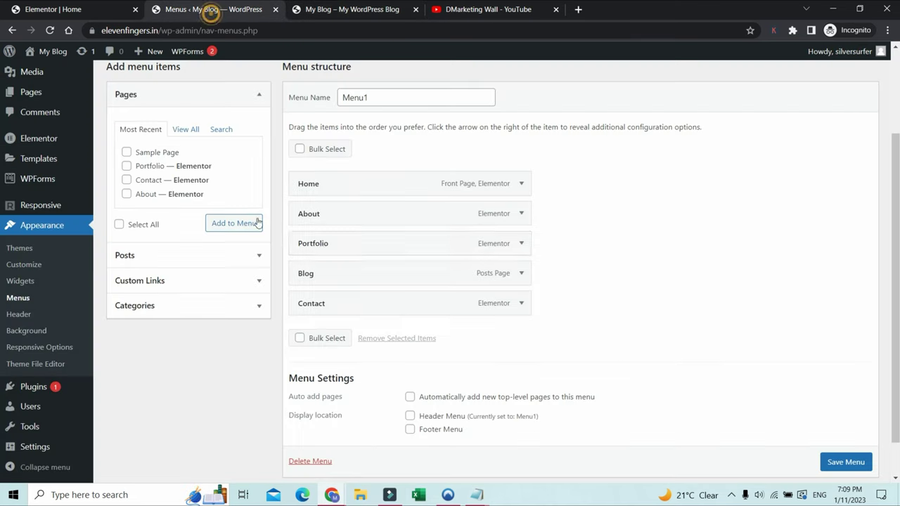
drag(318, 245, 304, 211)
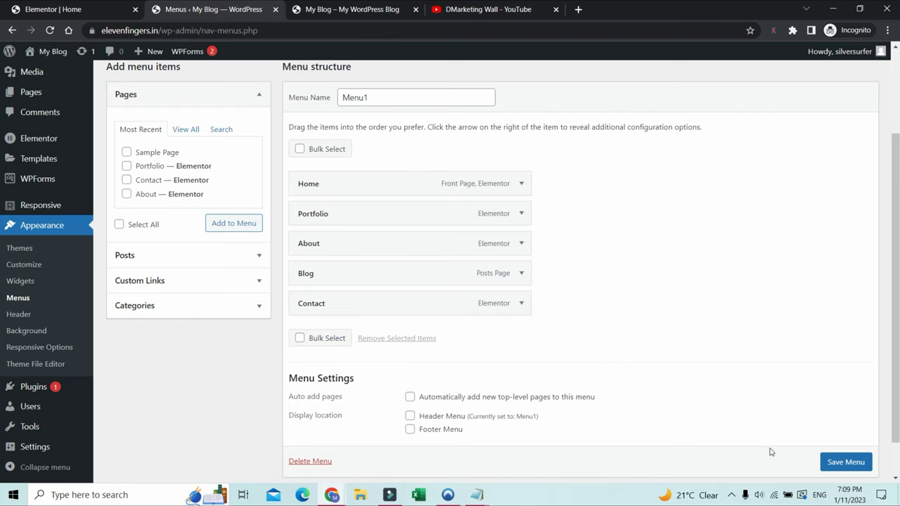
click(829, 462)
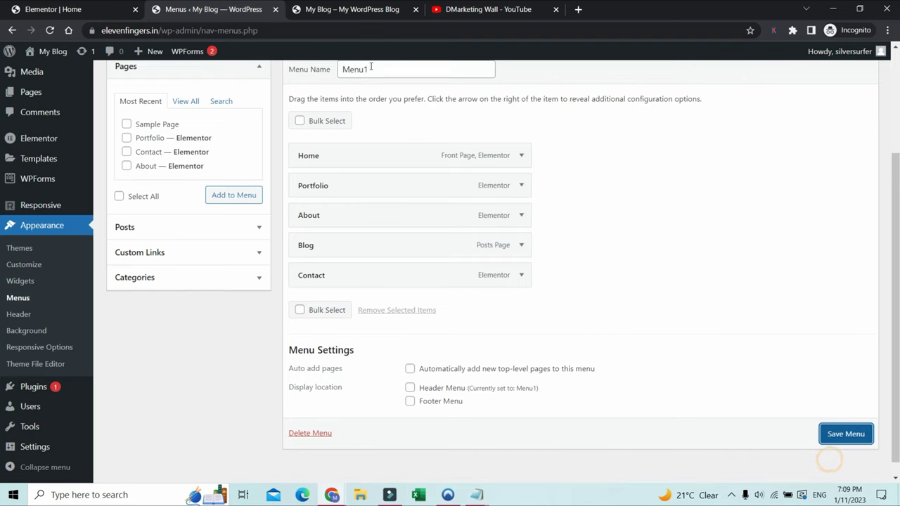
Reload the live home page to check the navigation order, and save Menu1 again.
click(342, 10)
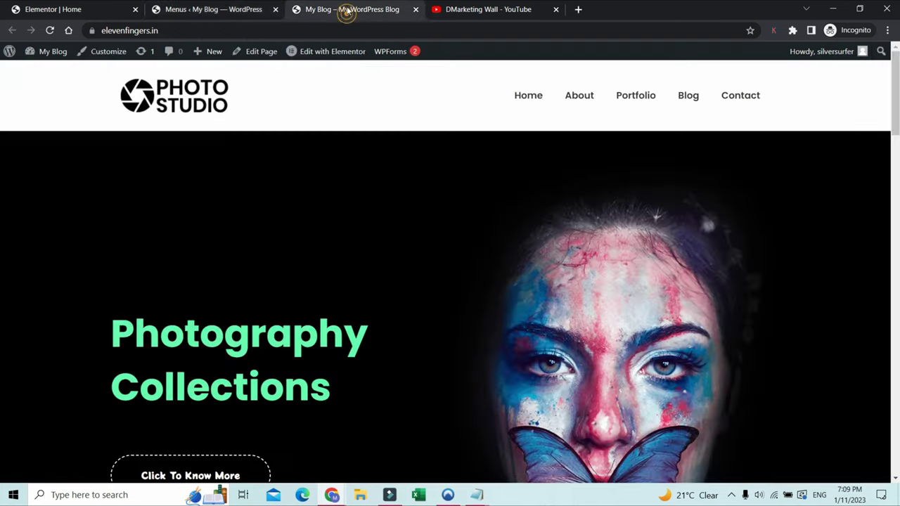
click(50, 31)
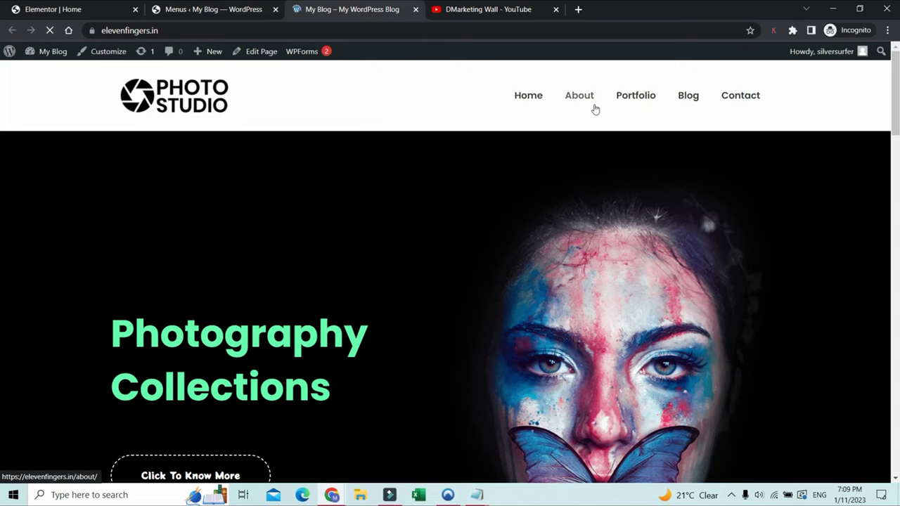
click(204, 10)
scroll(655, 398, up, 2)
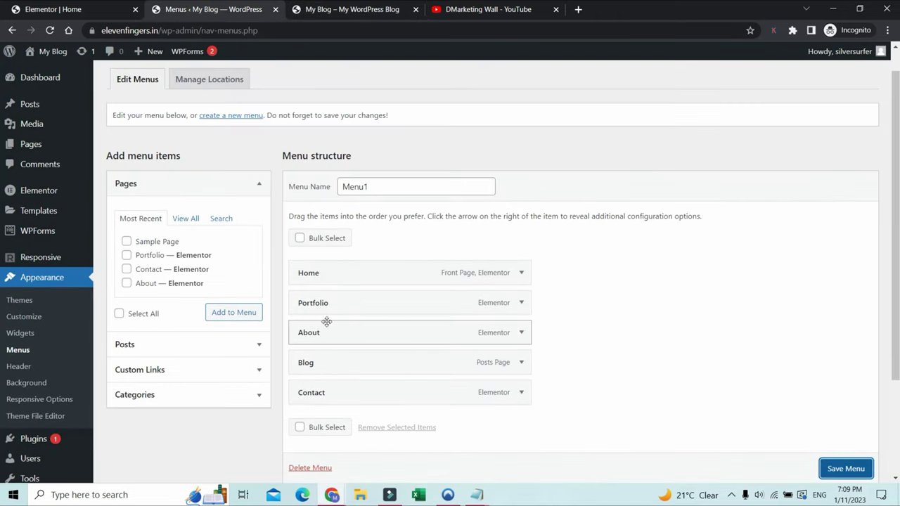
click(850, 470)
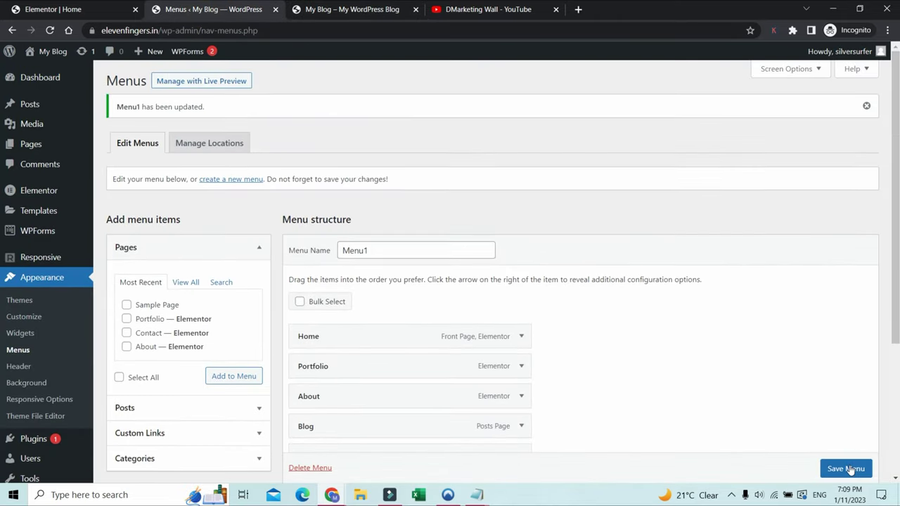
Reload the live site and compare its header navigation order with the saved Menu1.
click(360, 10)
click(51, 31)
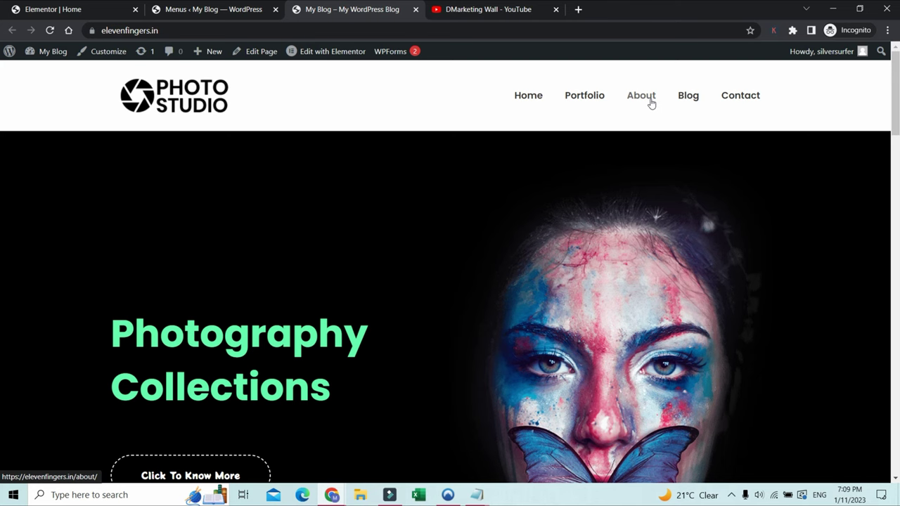
click(218, 12)
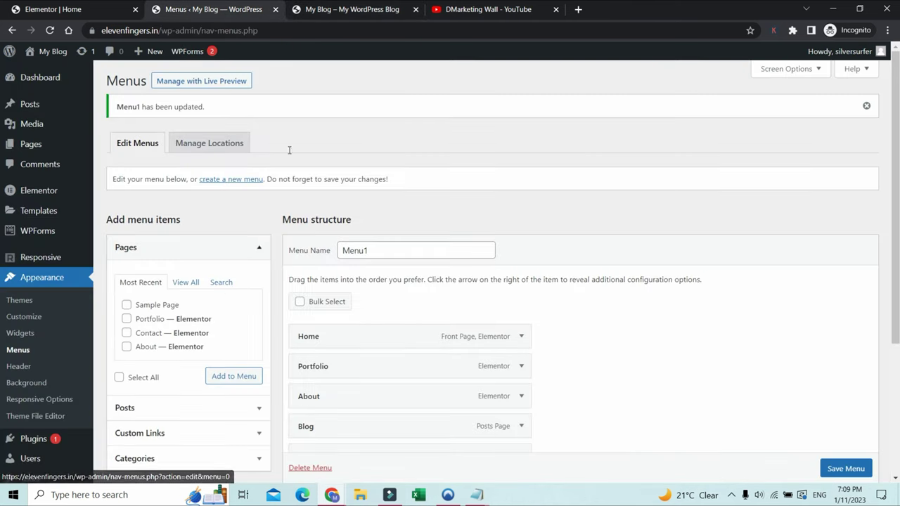
click(324, 9)
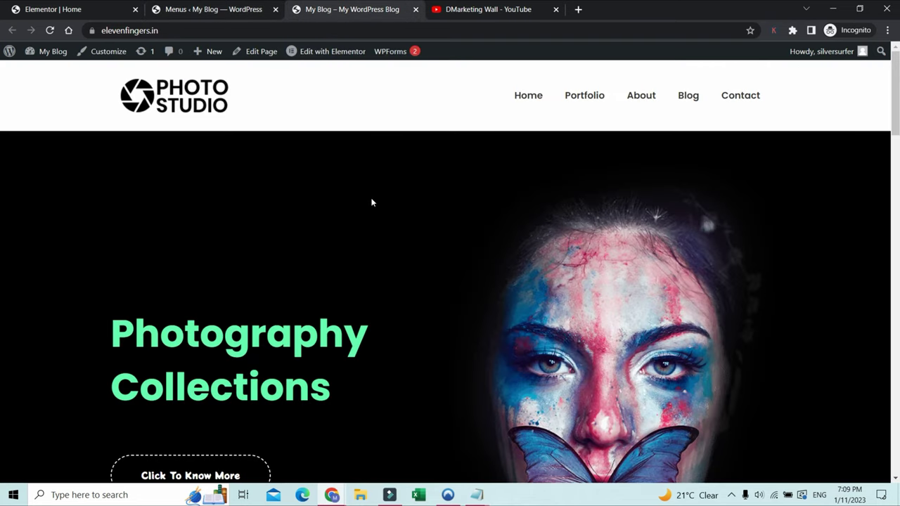
Review the live home page from the hero banner through the Best Shots, Services and Portfolio sections.
scroll(372, 202, down, 2)
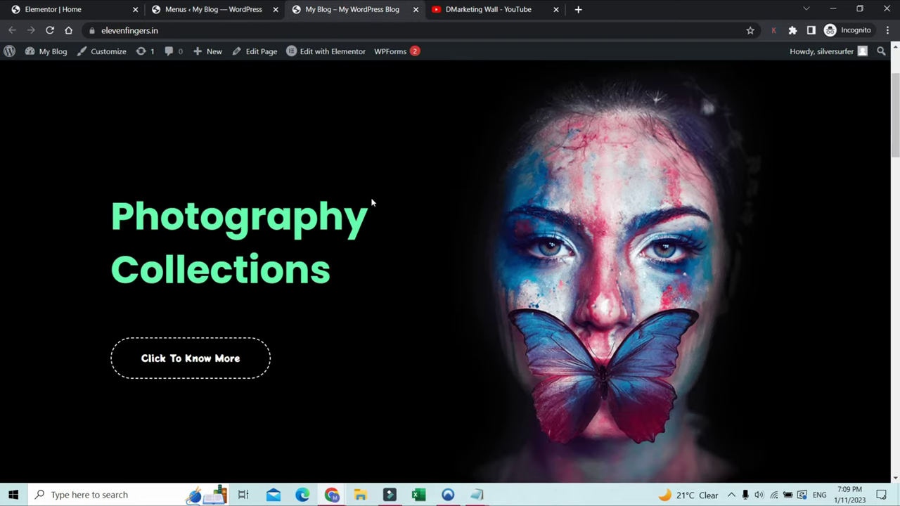
scroll(372, 203, down, 15)
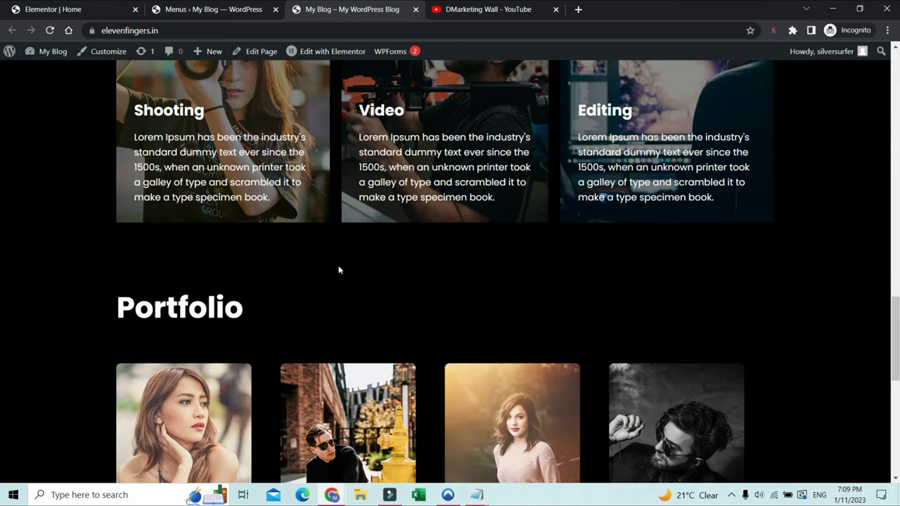
scroll(352, 284, down, 2)
scroll(359, 281, up, 3)
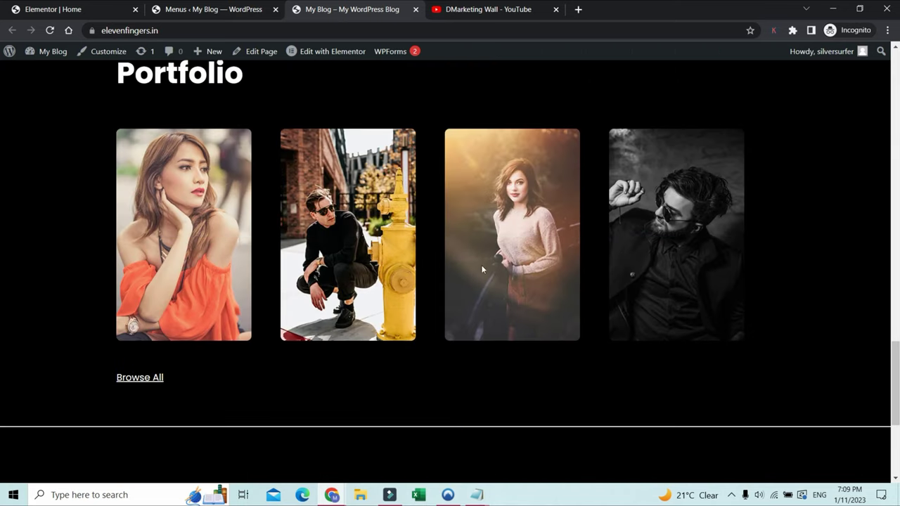
scroll(709, 277, up, 10)
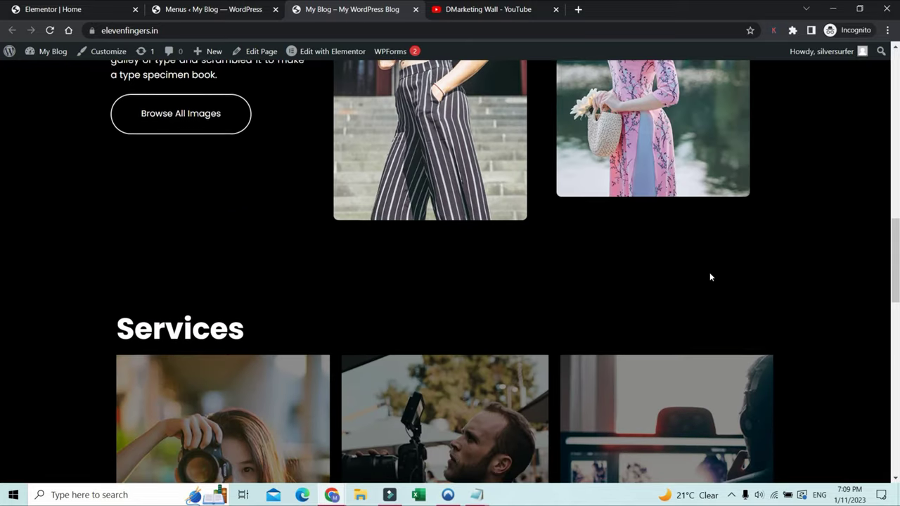
scroll(707, 281, down, 3)
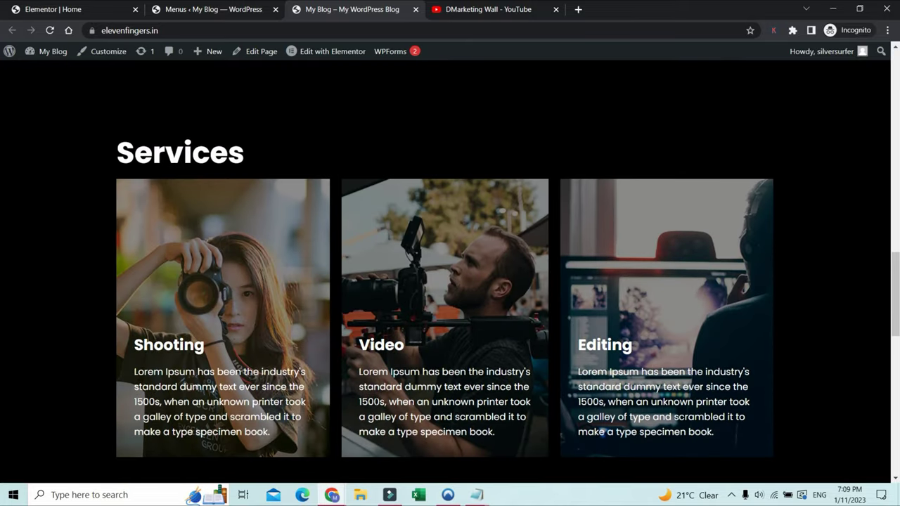
scroll(469, 400, up, 10)
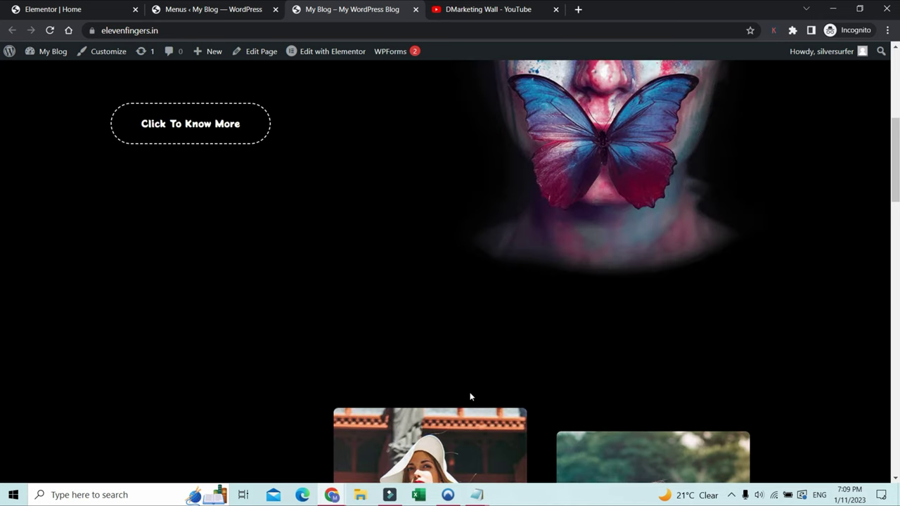
scroll(471, 398, up, 3)
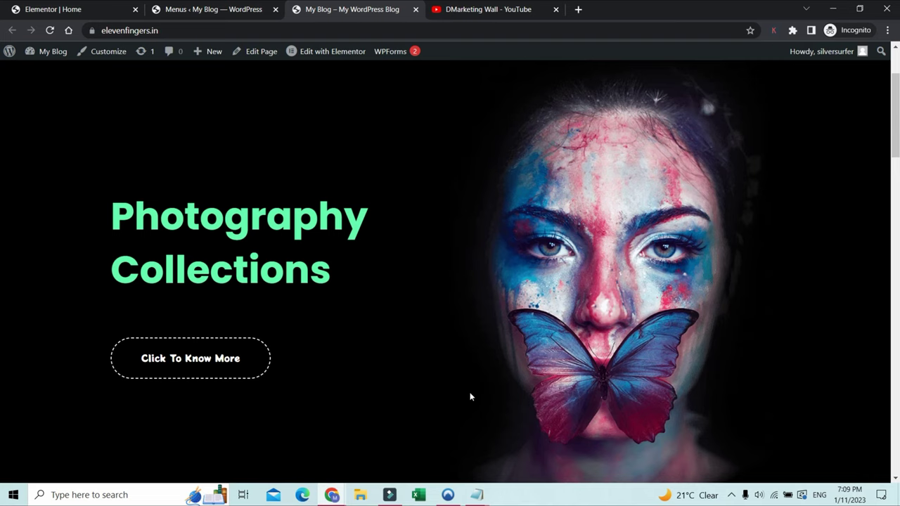